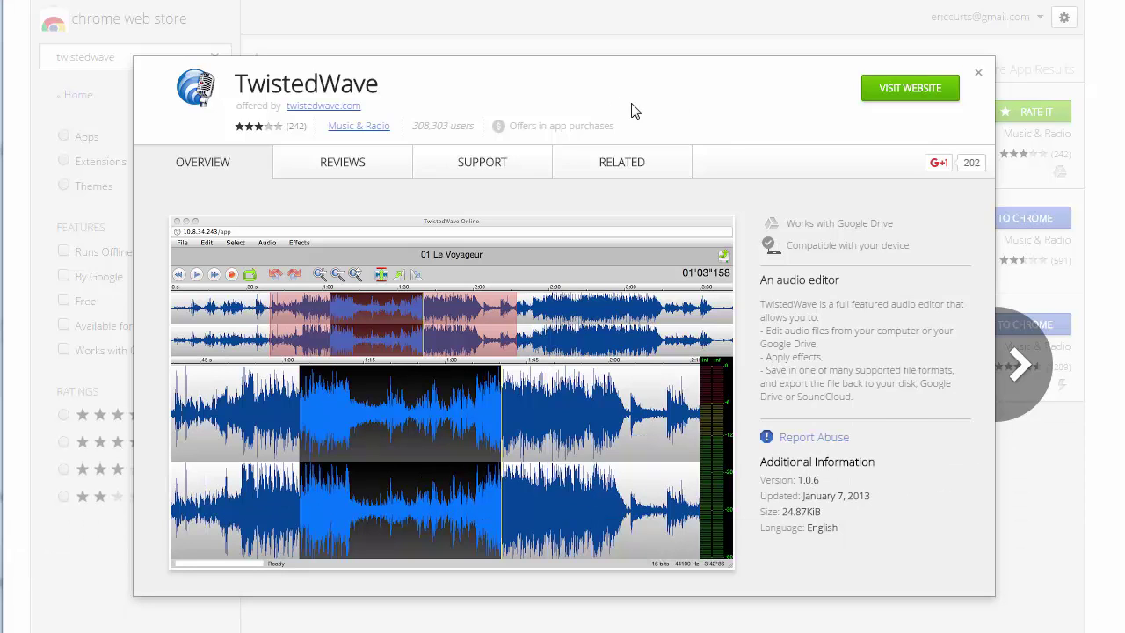
# Visit the TwistedWave website and sign in with a Google account
pyautogui.click(919, 100)
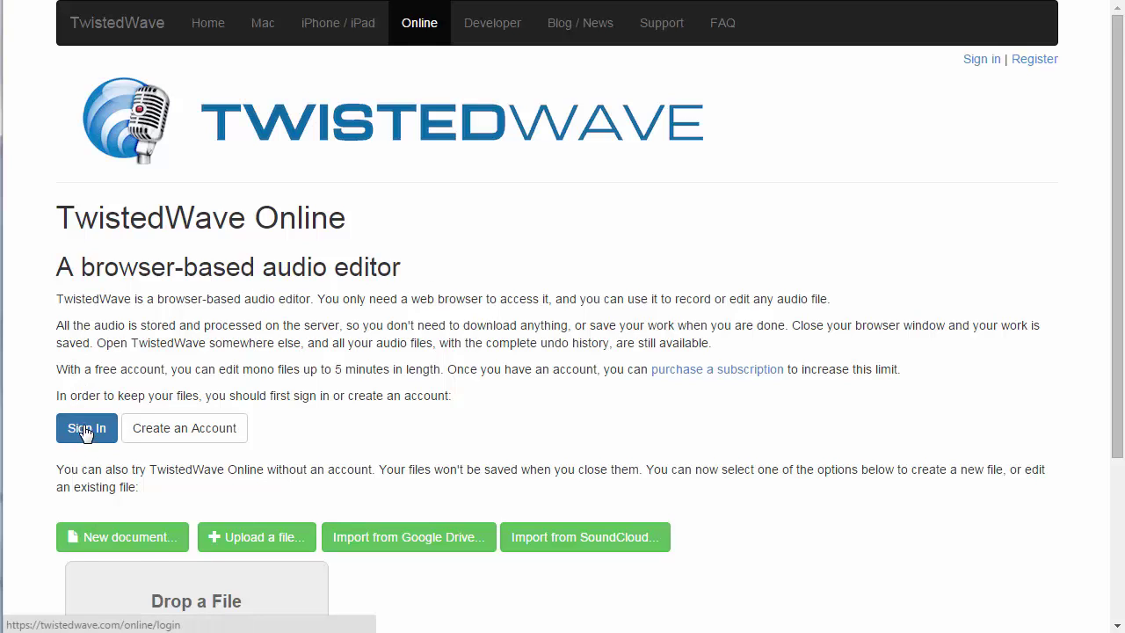
pyautogui.click(87, 429)
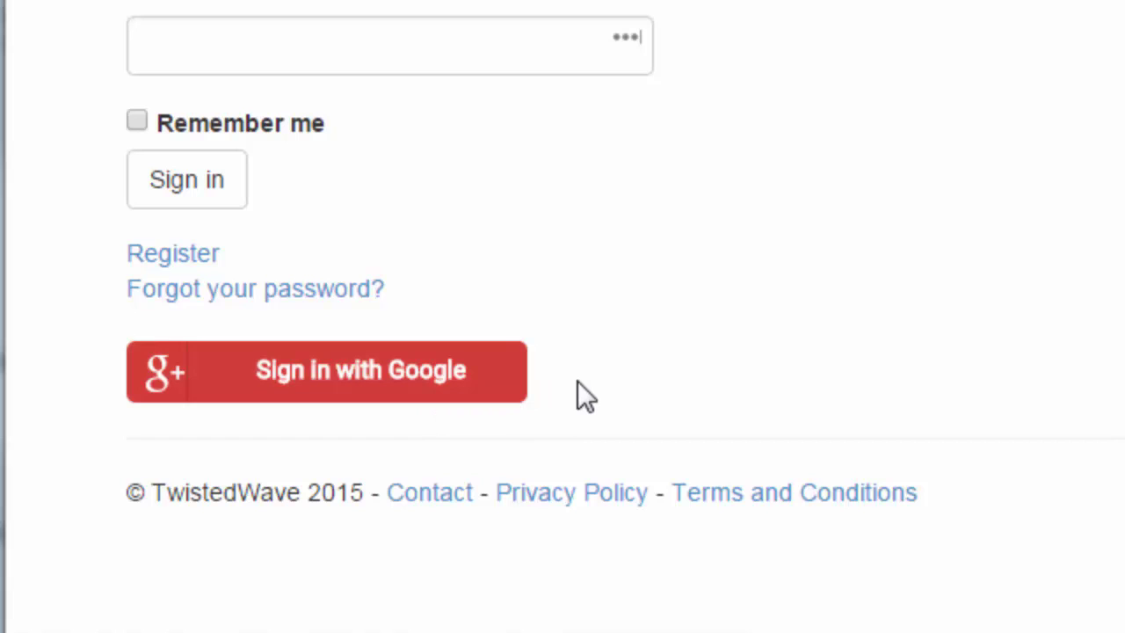
pyautogui.click(418, 394)
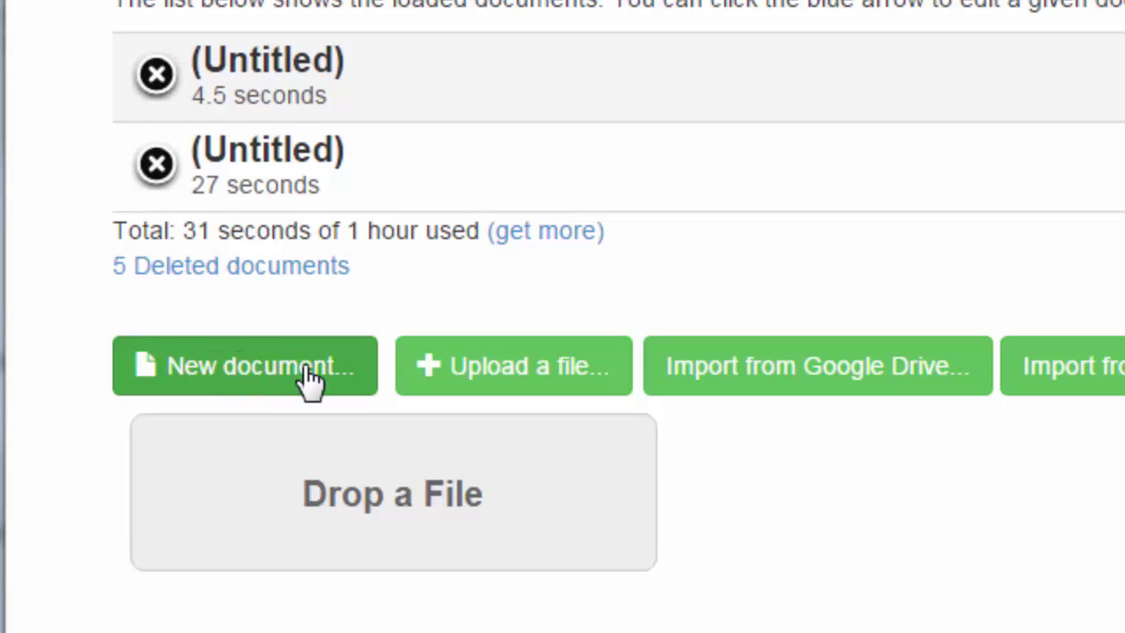
# Create a new empty document and enlarge the editor window
pyautogui.click(309, 378)
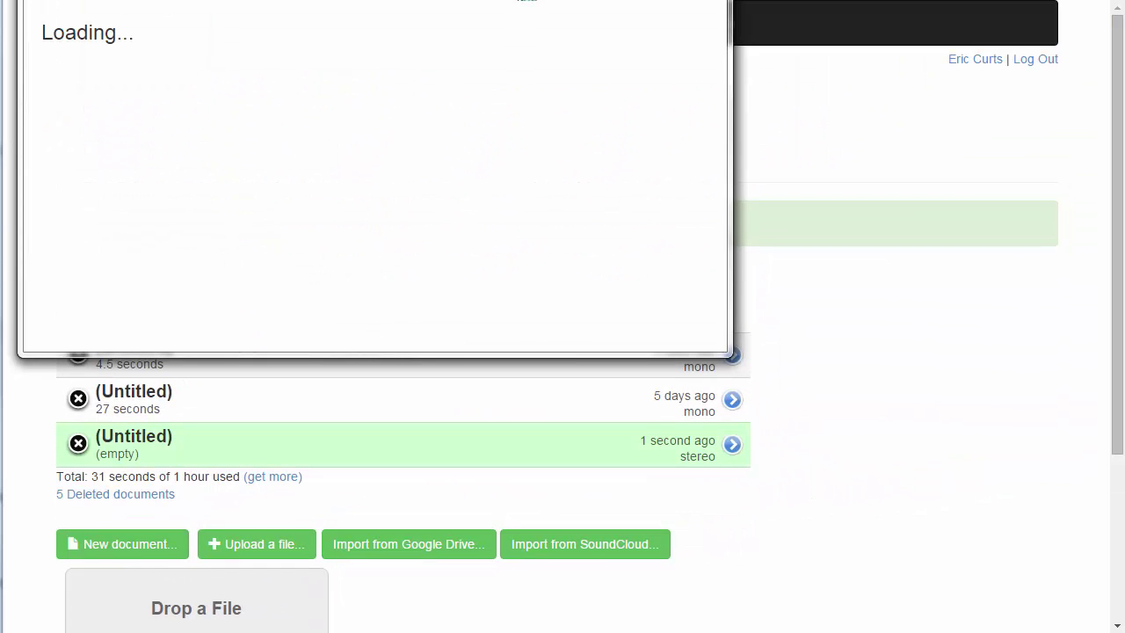
pyautogui.moveTo(527, 2); pyautogui.dragTo(559, 30)
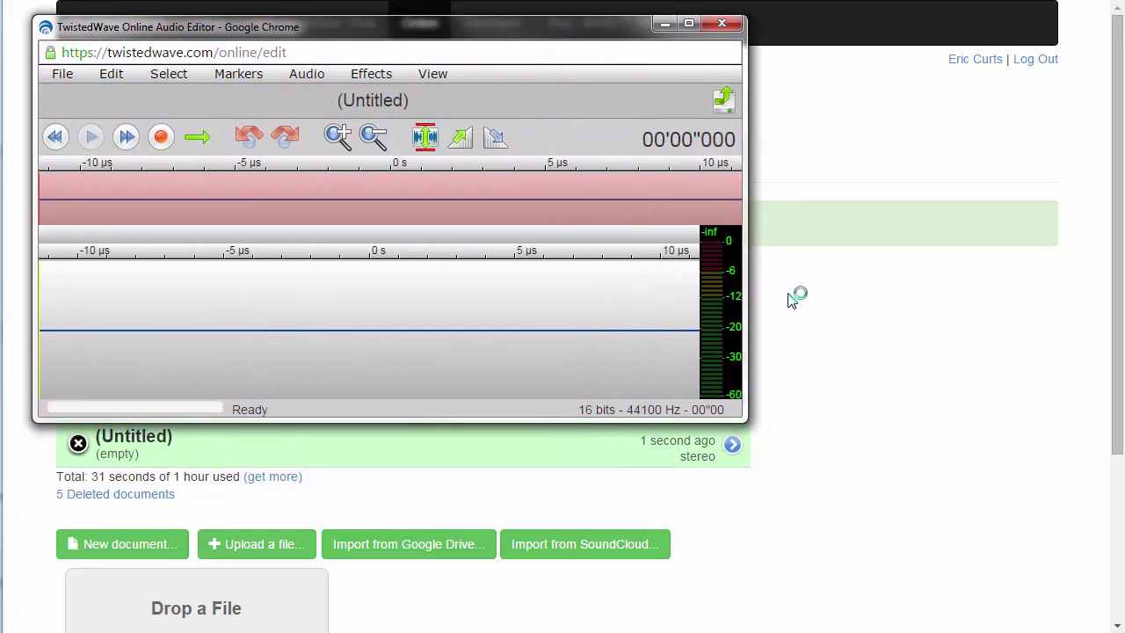
pyautogui.moveTo(745, 422); pyautogui.dragTo(1065, 607)
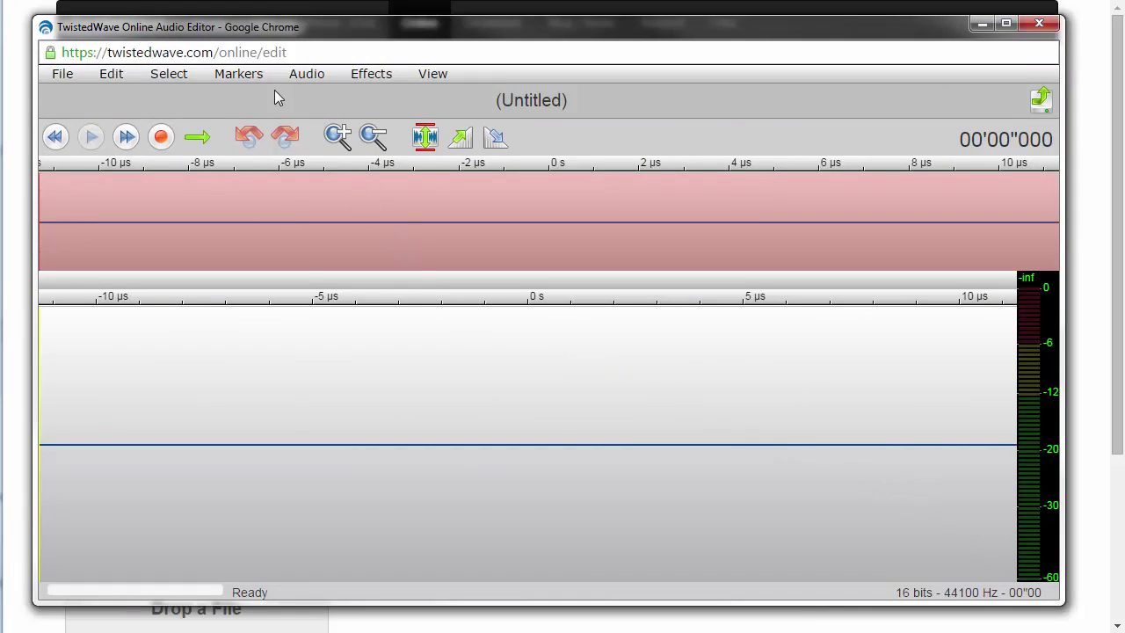
# Switch the audio engine to jPlayer html, leaving effects and the title unchanged
pyautogui.click(308, 81)
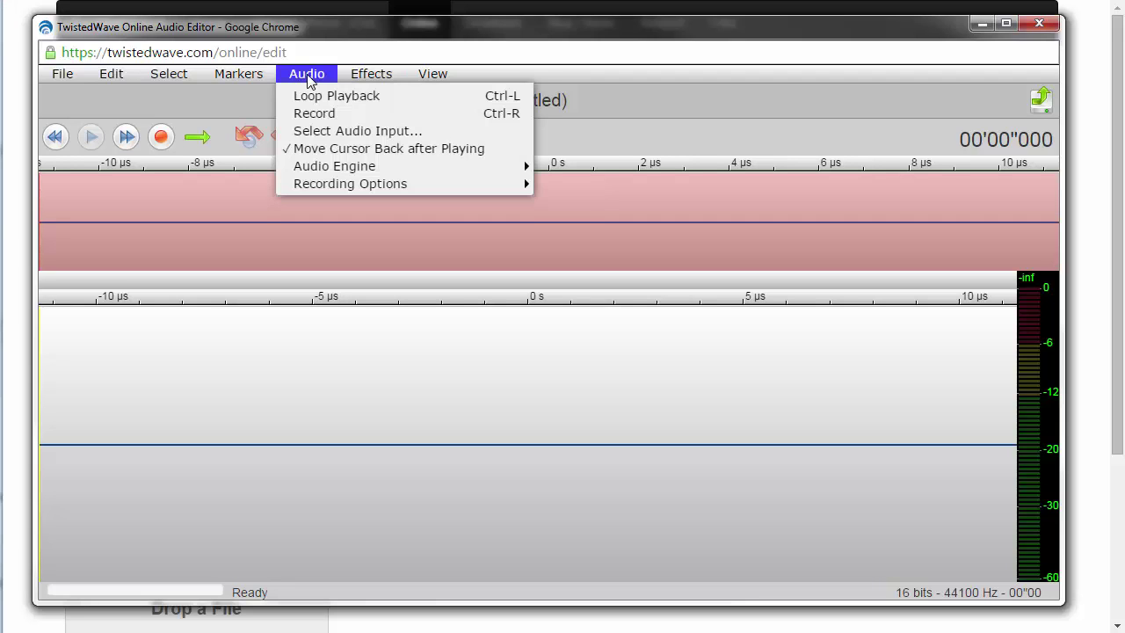
pyautogui.moveTo(335, 166)
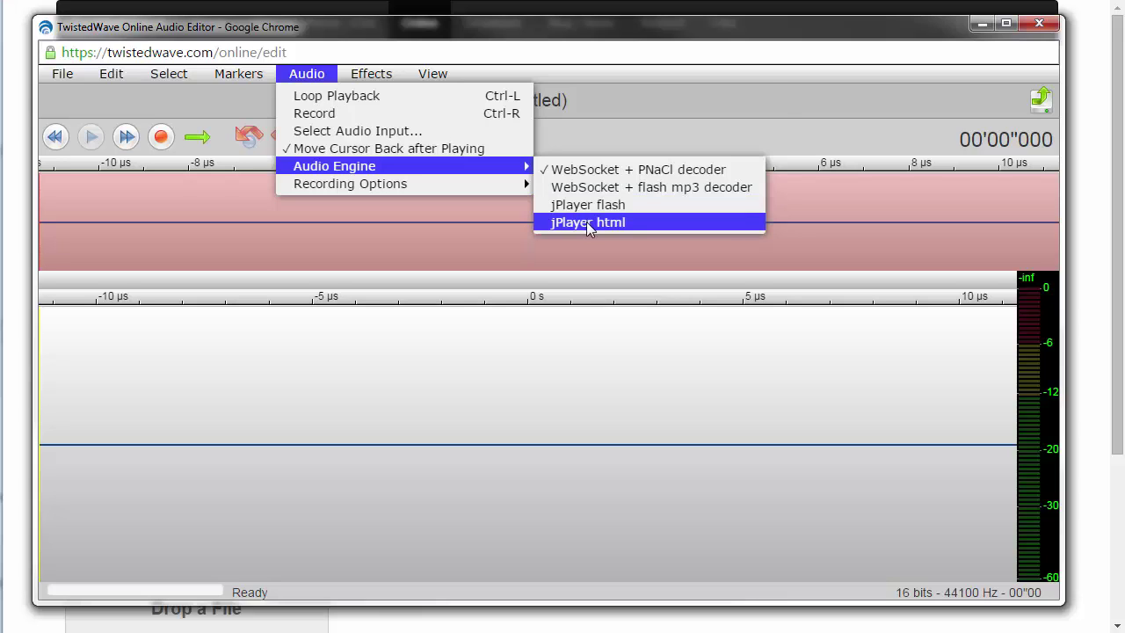
pyautogui.click(586, 222)
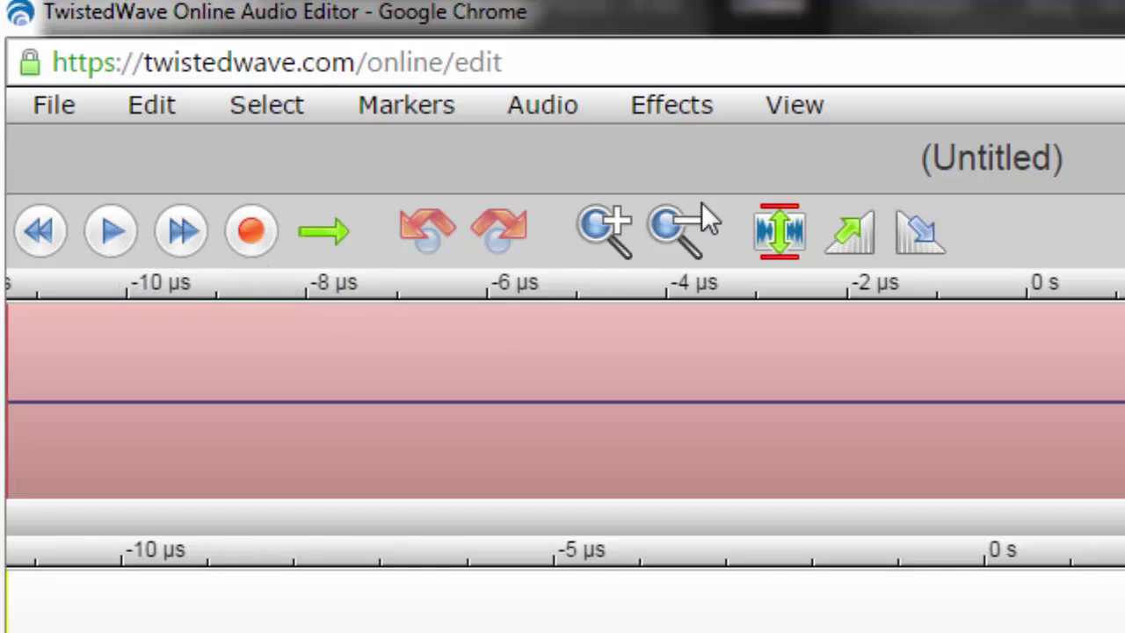
pyautogui.click(679, 113)
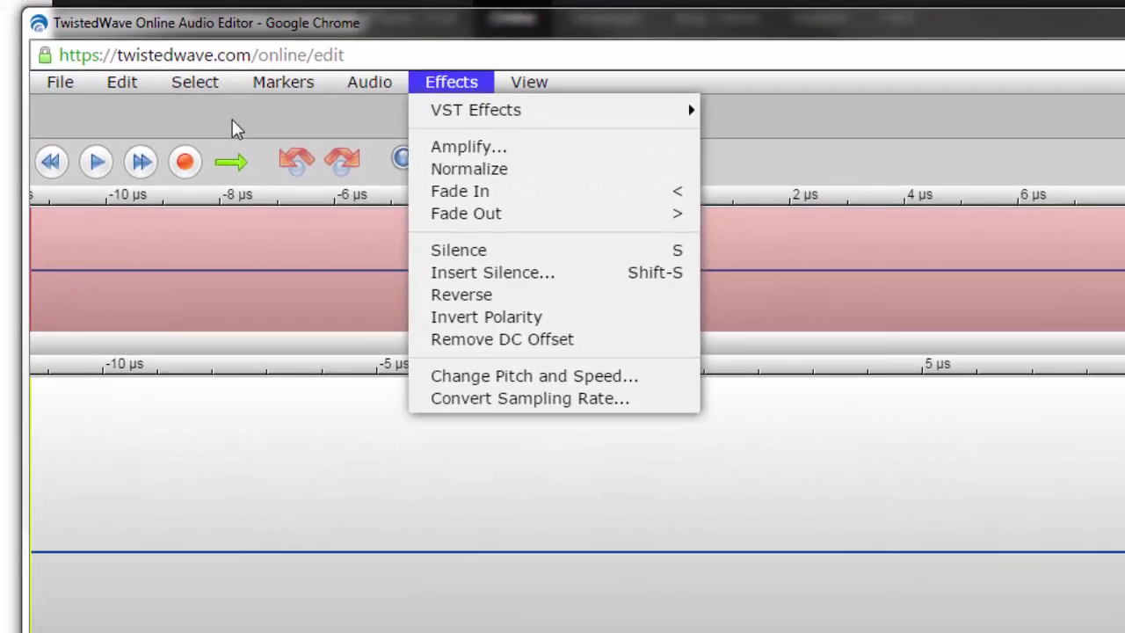
pyautogui.click(190, 107)
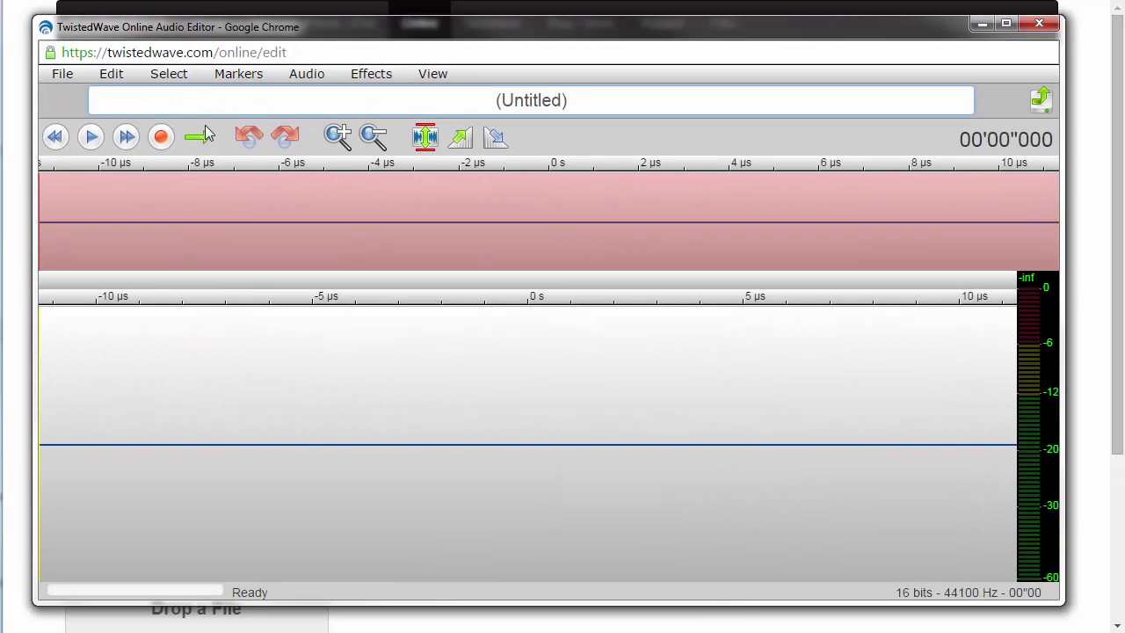
pyautogui.click(68, 108)
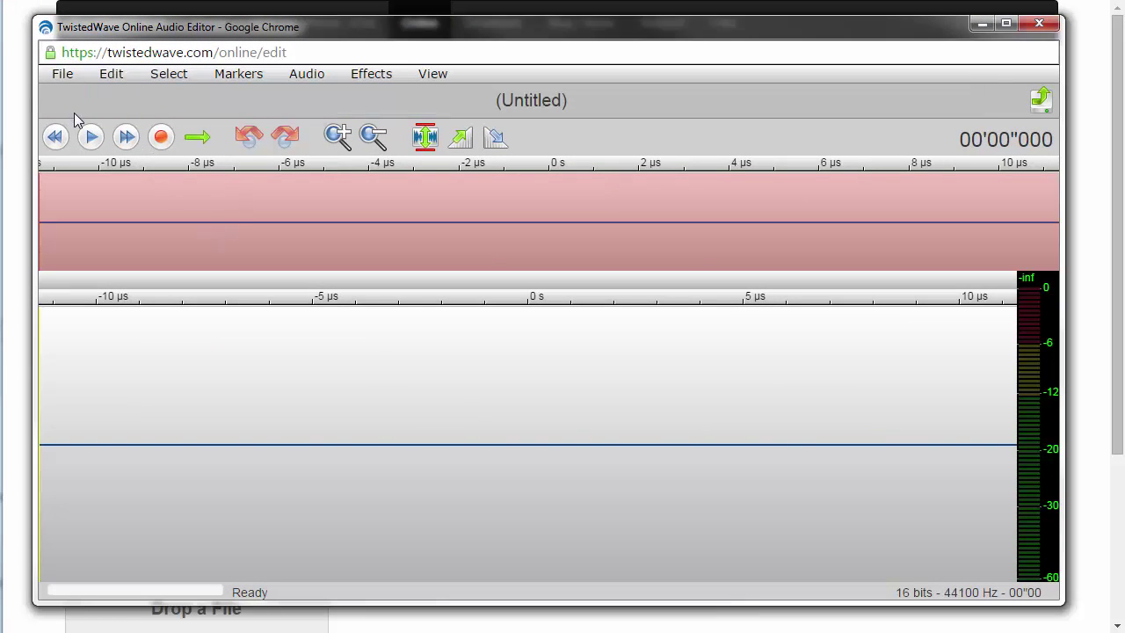
# Record a roughly two-second spoken word and play it back from just before it
pyautogui.click(164, 144)
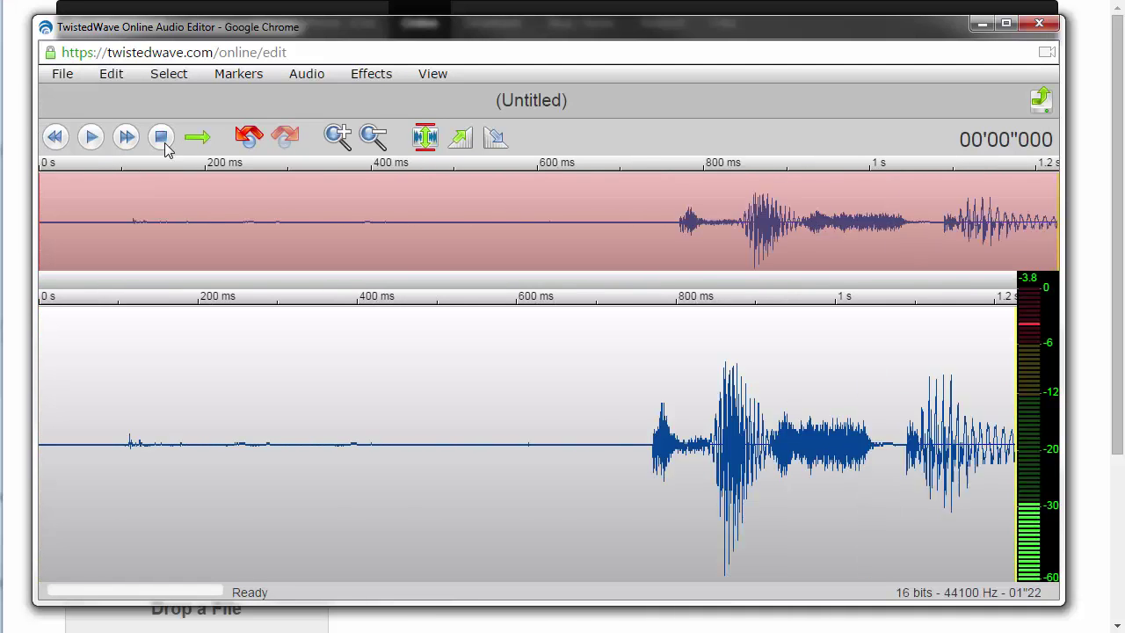
pyautogui.click(163, 140)
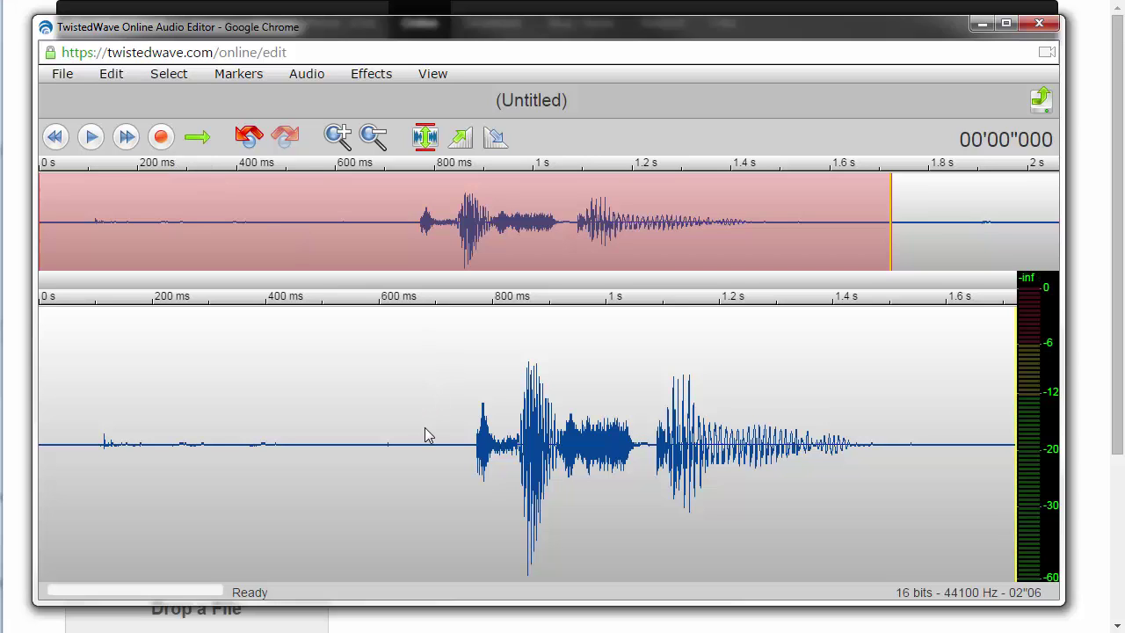
pyautogui.click(408, 364)
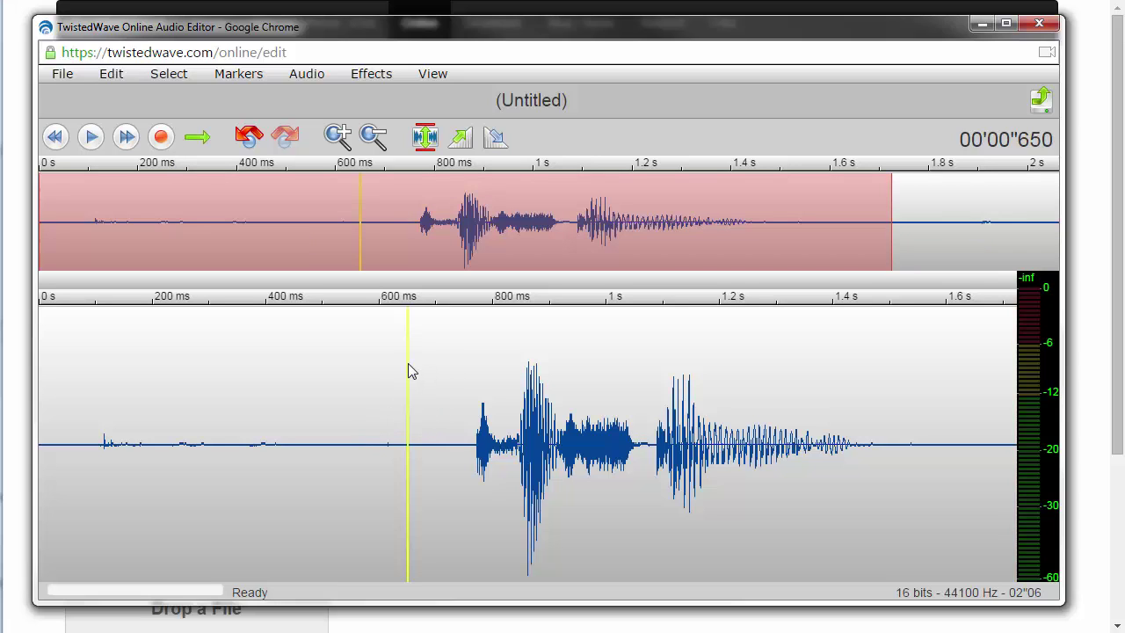
pyautogui.click(92, 138)
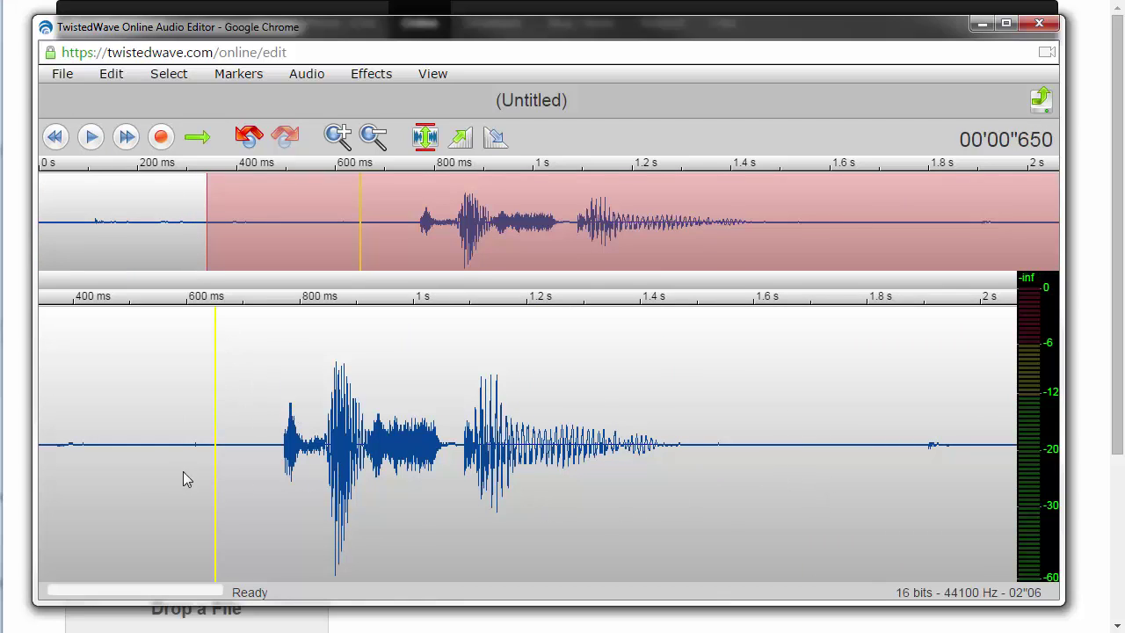
# Delete the leading and trailing silence, leaving a 0.88-second word
pyautogui.moveTo(234, 432); pyautogui.dragTo(35, 439)
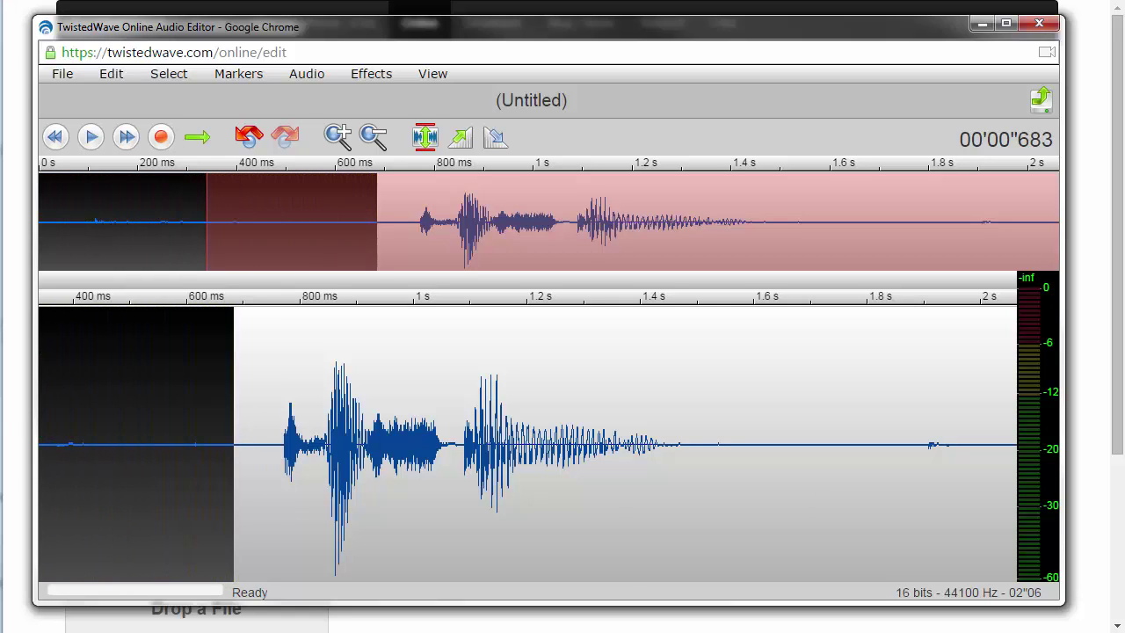
pyautogui.press('Delete')
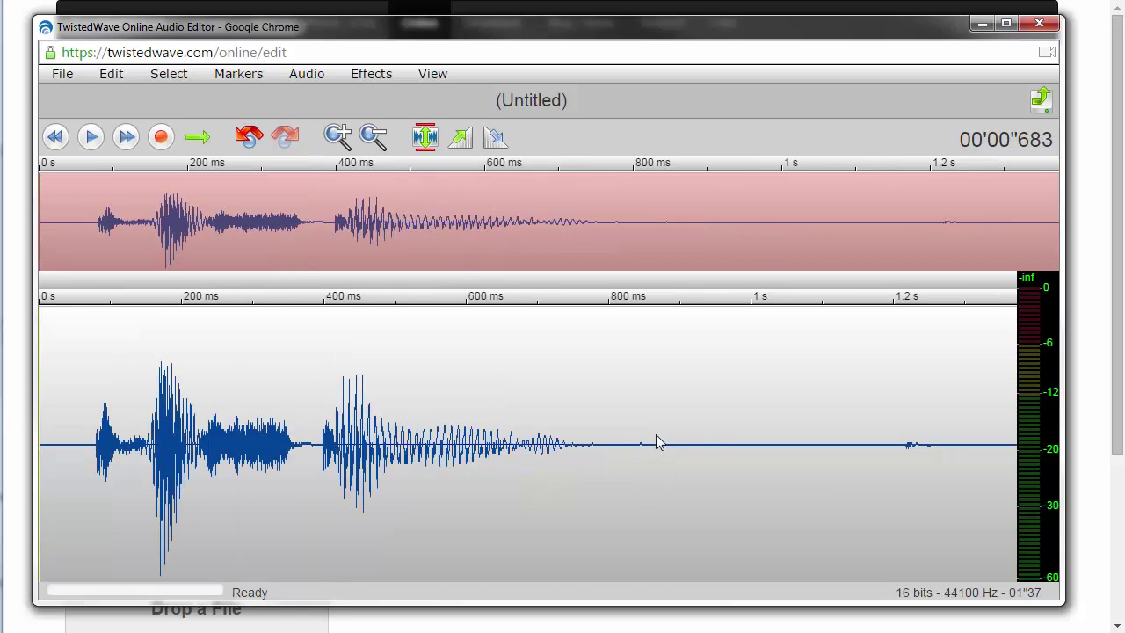
pyautogui.moveTo(667, 444); pyautogui.dragTo(1112, 460)
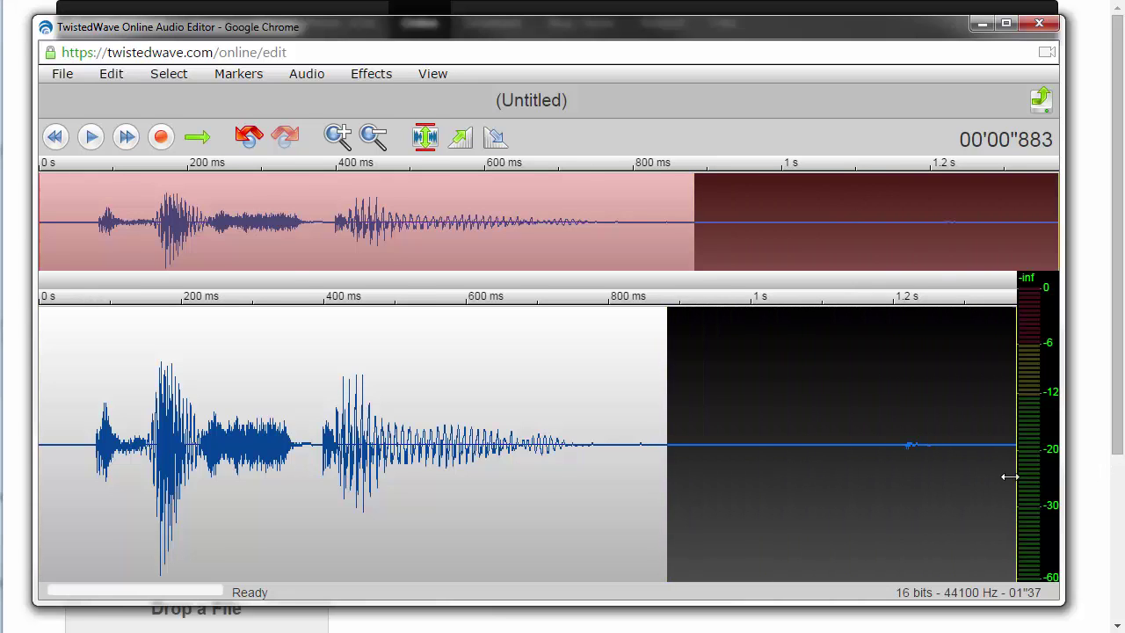
pyautogui.press('Delete')
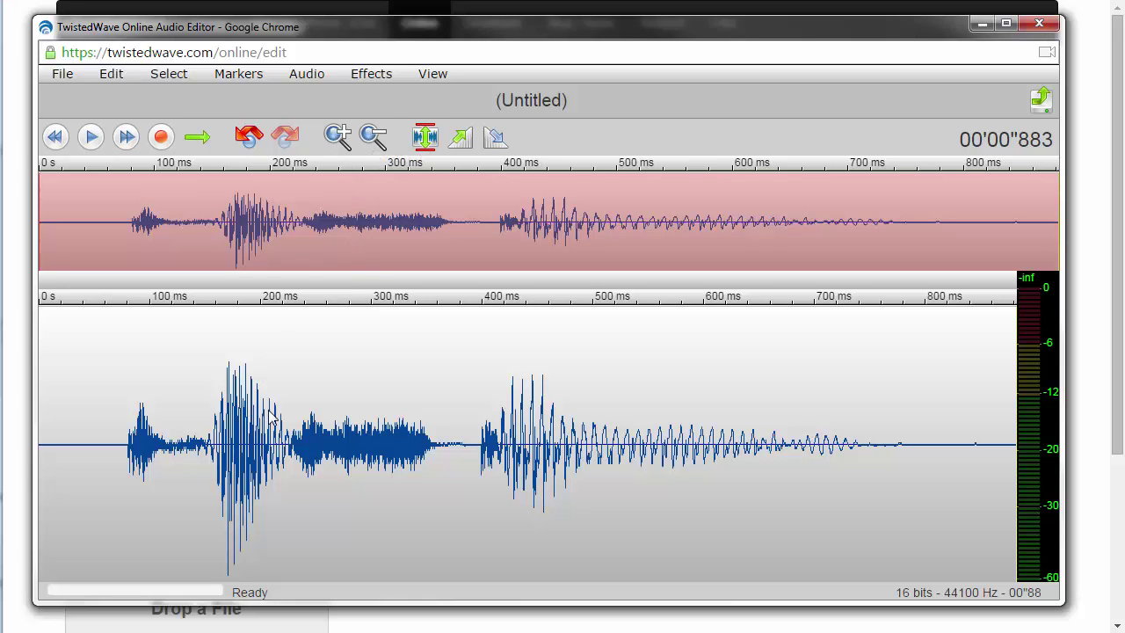
pyautogui.scroll(1, 226, 447)
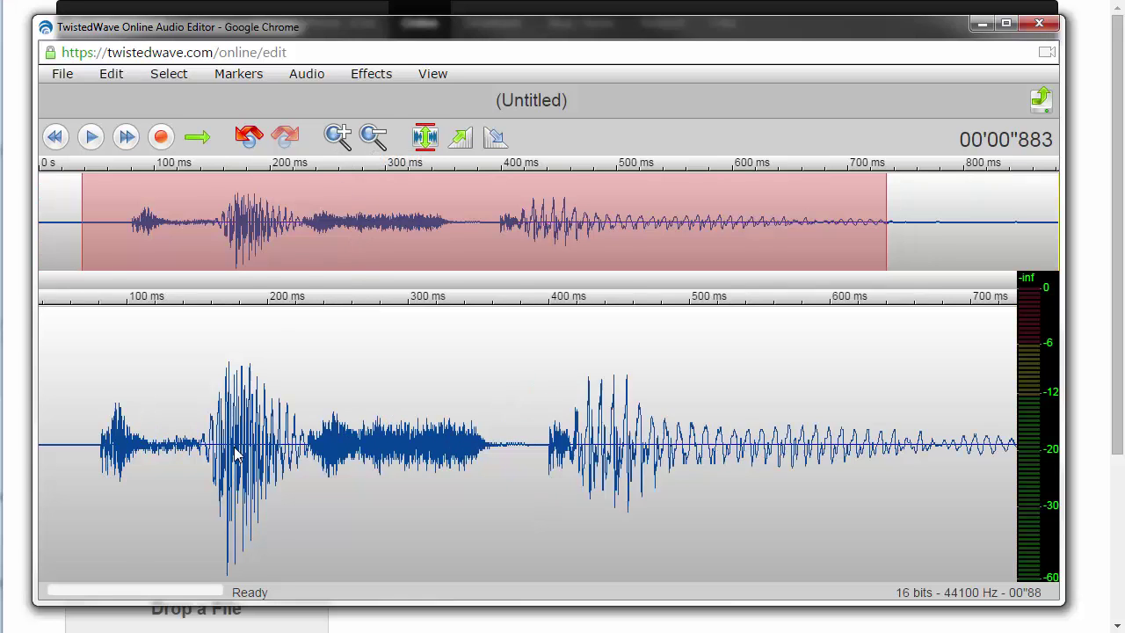
pyautogui.scroll(2, 235, 449)
pyautogui.scroll(1, 255, 448)
pyautogui.scroll(1, 255, 449)
pyautogui.scroll(2, 255, 448)
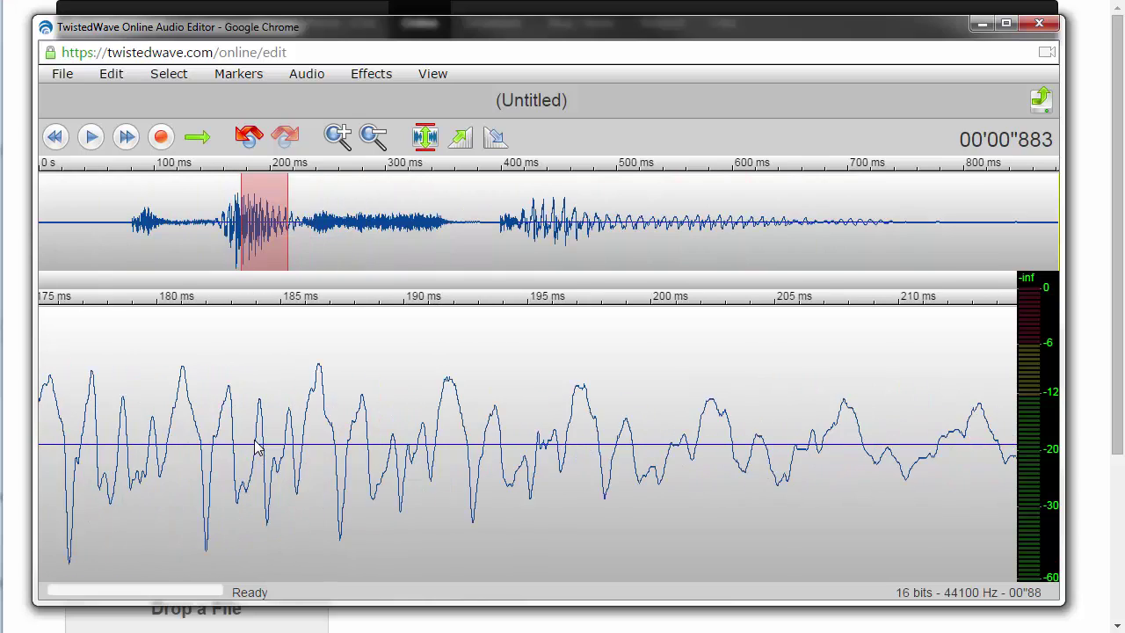
pyautogui.scroll(-1, 255, 447)
pyautogui.scroll(-2, 255, 447)
pyautogui.scroll(1, 255, 447)
pyautogui.scroll(2, 255, 447)
pyautogui.scroll(1, 255, 446)
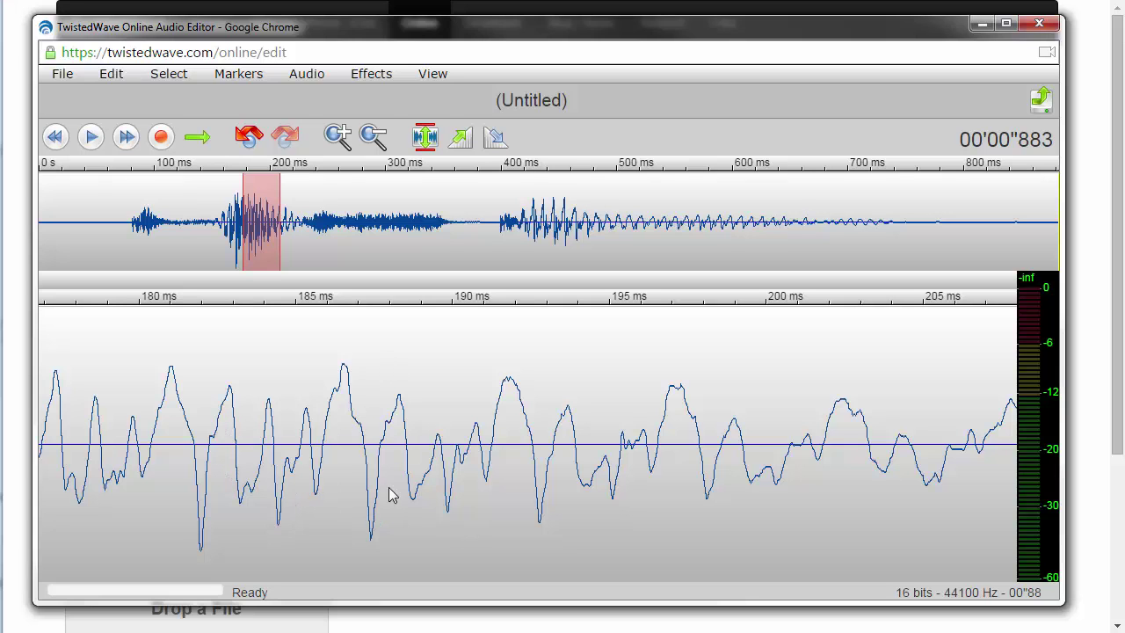
pyautogui.scroll(-1, 214, 396)
pyautogui.scroll(-2, 214, 397)
pyautogui.scroll(-2, 213, 397)
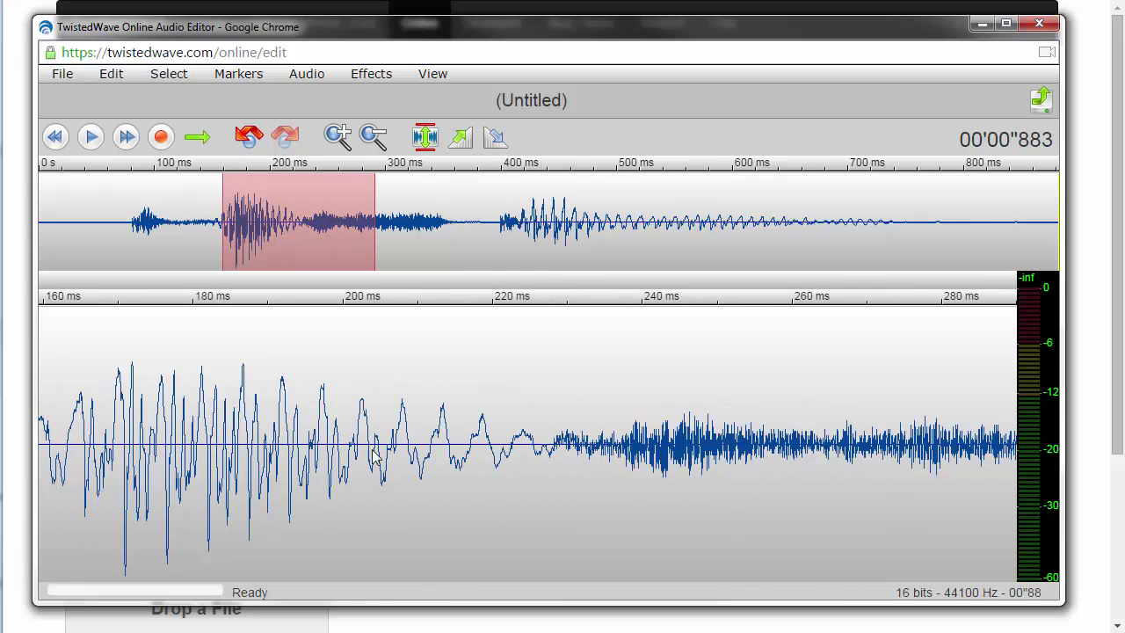
pyautogui.scroll(2, 641, 446)
pyautogui.scroll(2, 731, 470)
pyautogui.scroll(-1, 350, 419)
pyautogui.scroll(-2, 264, 422)
pyautogui.scroll(-2, 264, 422)
pyautogui.scroll(-2, 264, 422)
pyautogui.scroll(-2, 264, 422)
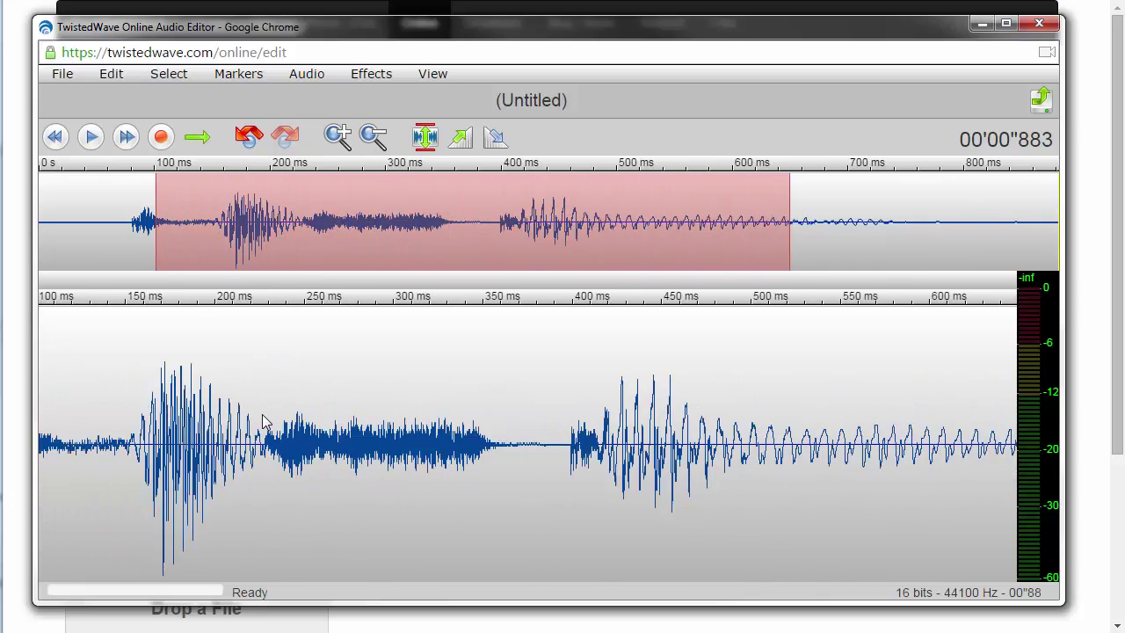
pyautogui.scroll(-2, 264, 422)
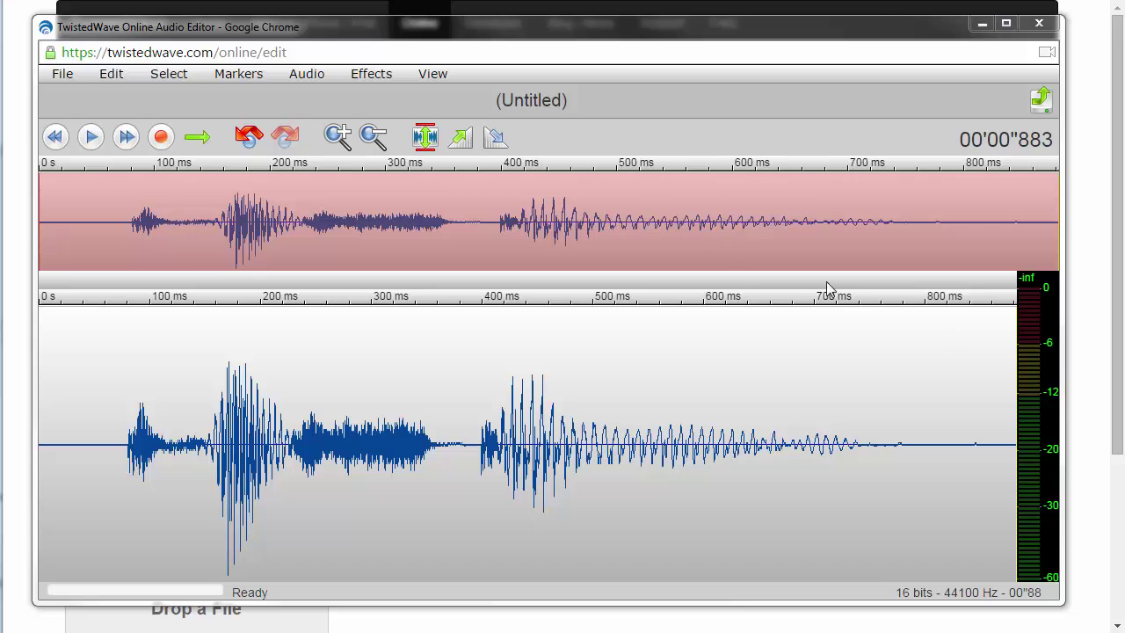
# Select the whole recorded word and copy it
pyautogui.click(370, 76)
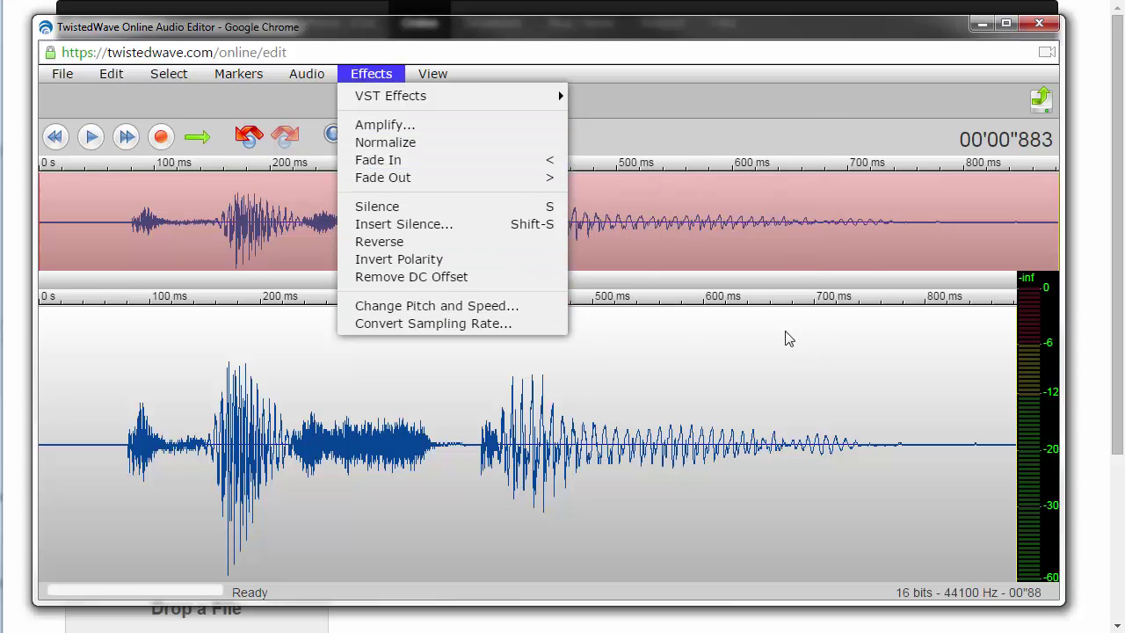
pyautogui.click(101, 340)
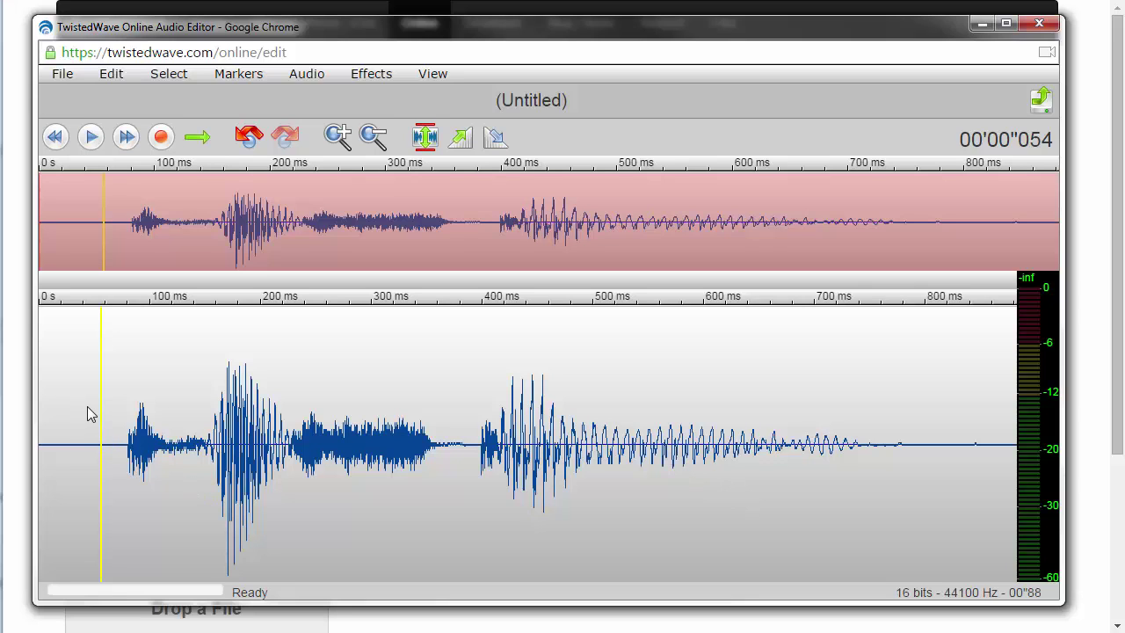
pyautogui.moveTo(91, 411); pyautogui.dragTo(967, 464)
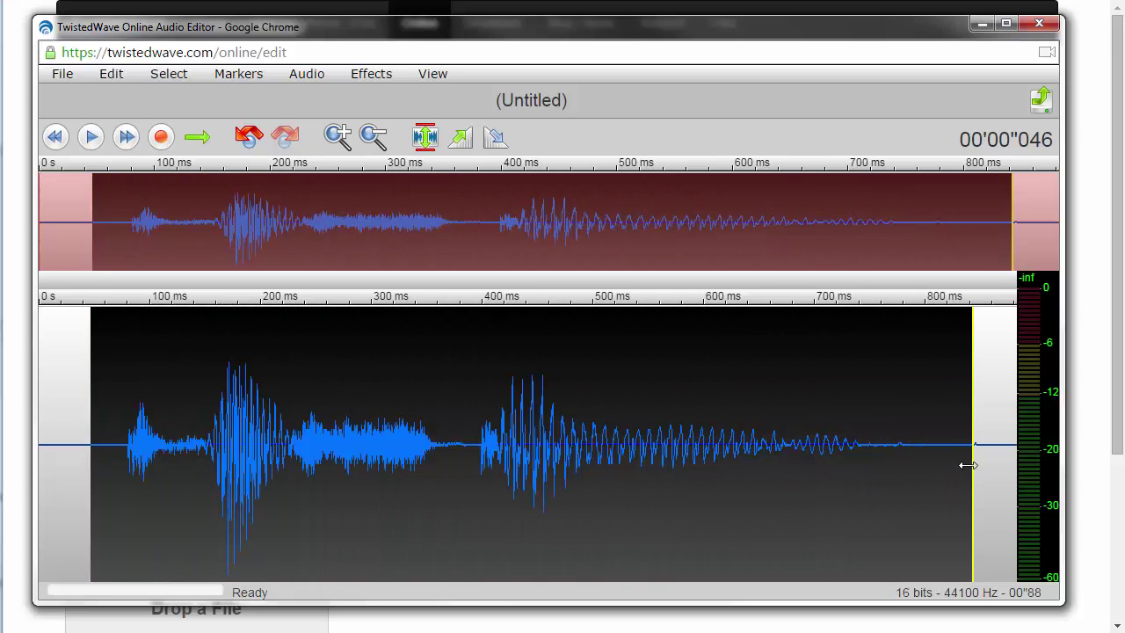
pyautogui.click(112, 78)
pyautogui.click(124, 163)
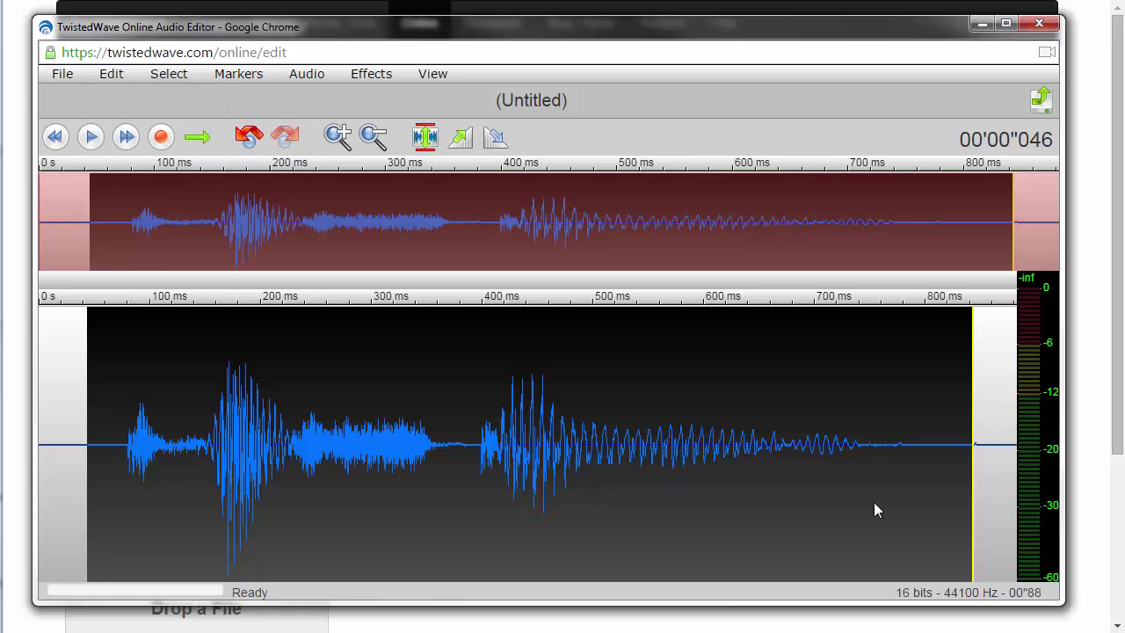
# Paste two copies at the end, growing the clip to about 2.48 seconds
pyautogui.click(984, 438)
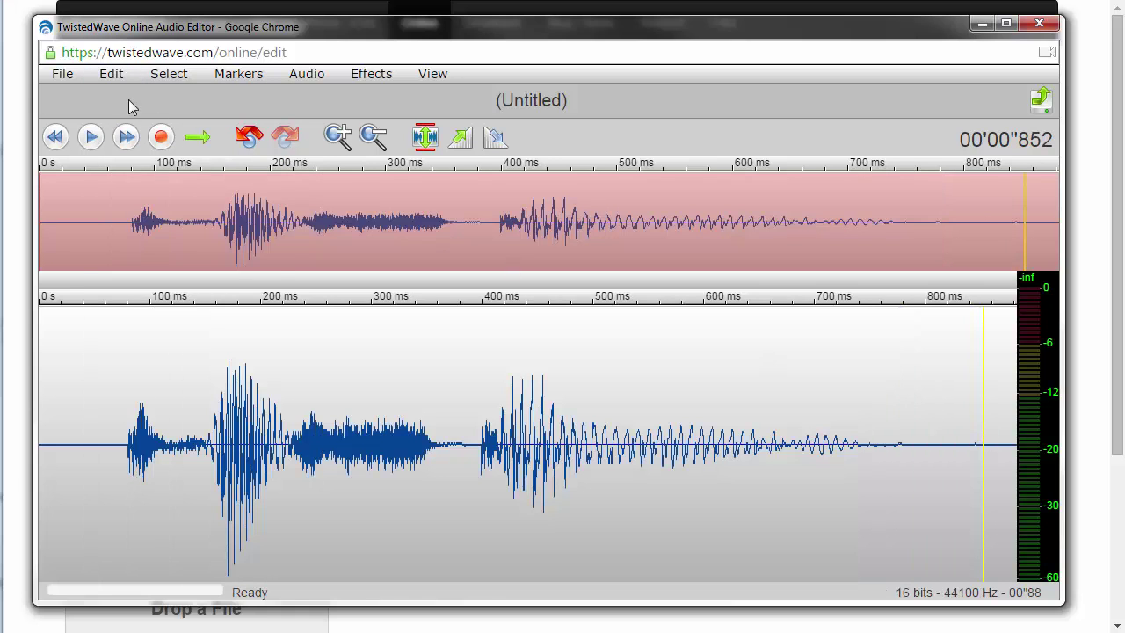
pyautogui.click(111, 76)
pyautogui.click(121, 178)
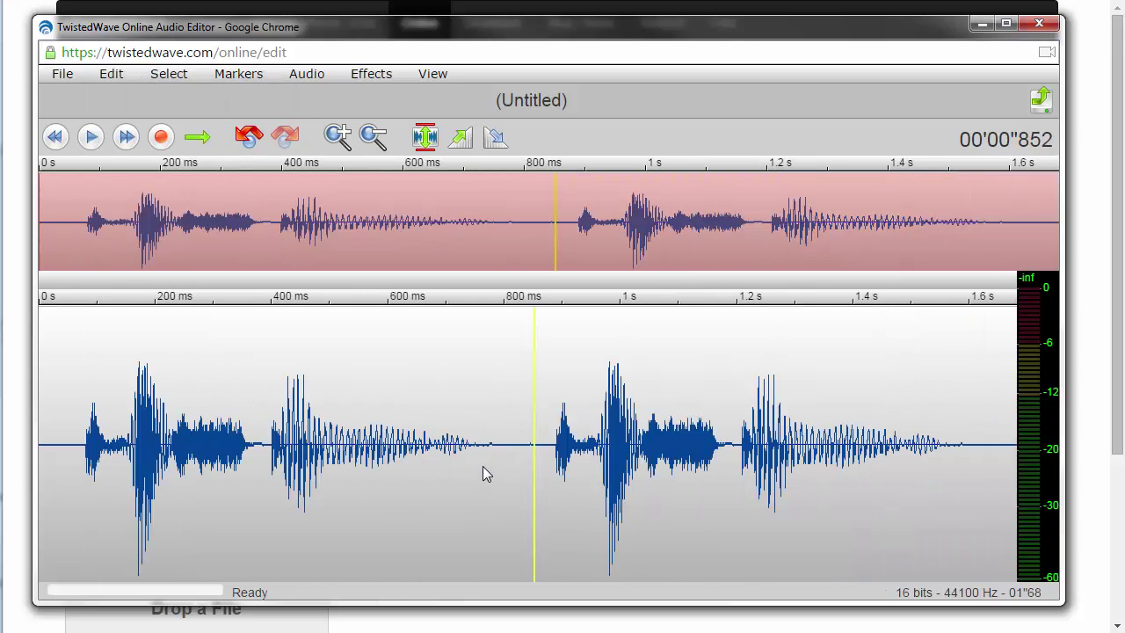
pyautogui.click(999, 447)
pyautogui.click(115, 79)
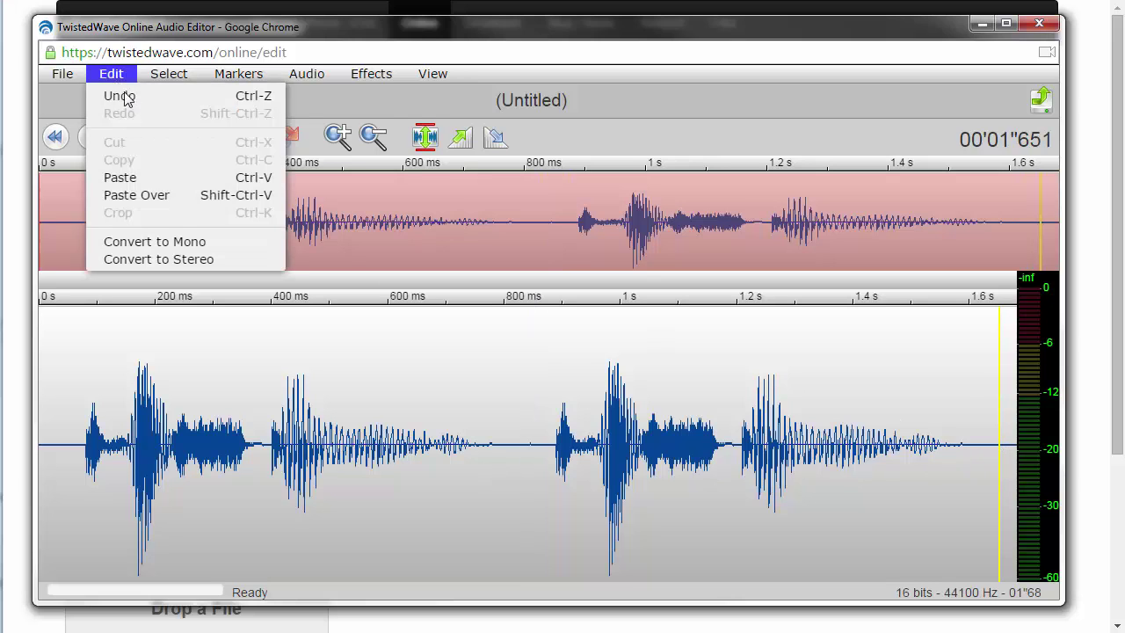
pyautogui.click(145, 178)
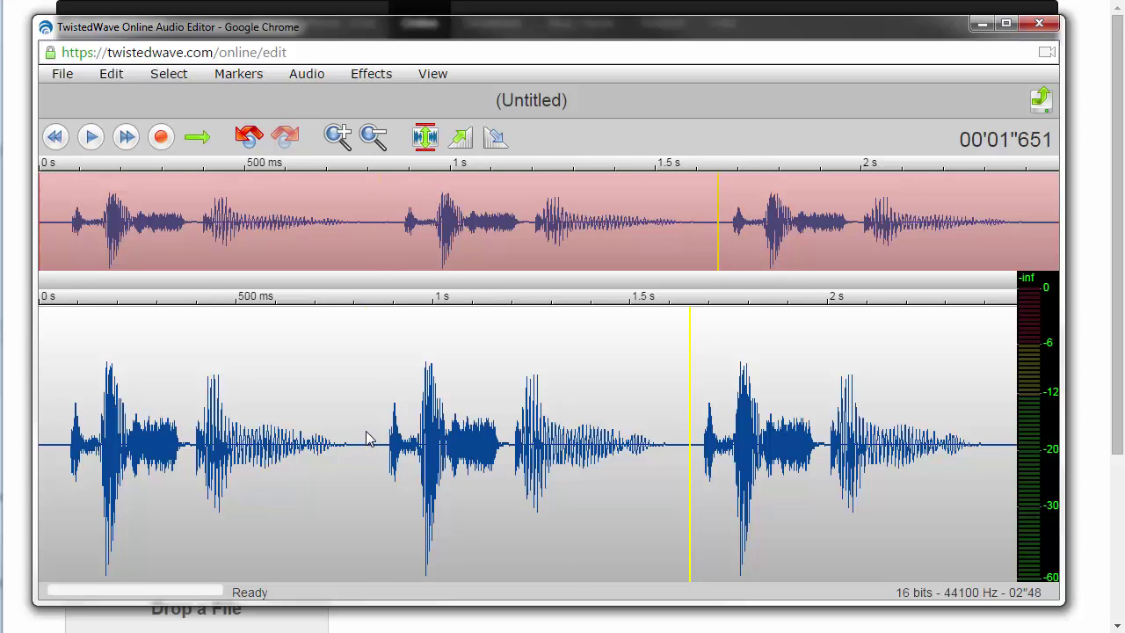
# Amplify the middle copy of the word by -12 dB
pyautogui.moveTo(366, 440); pyautogui.dragTo(683, 457)
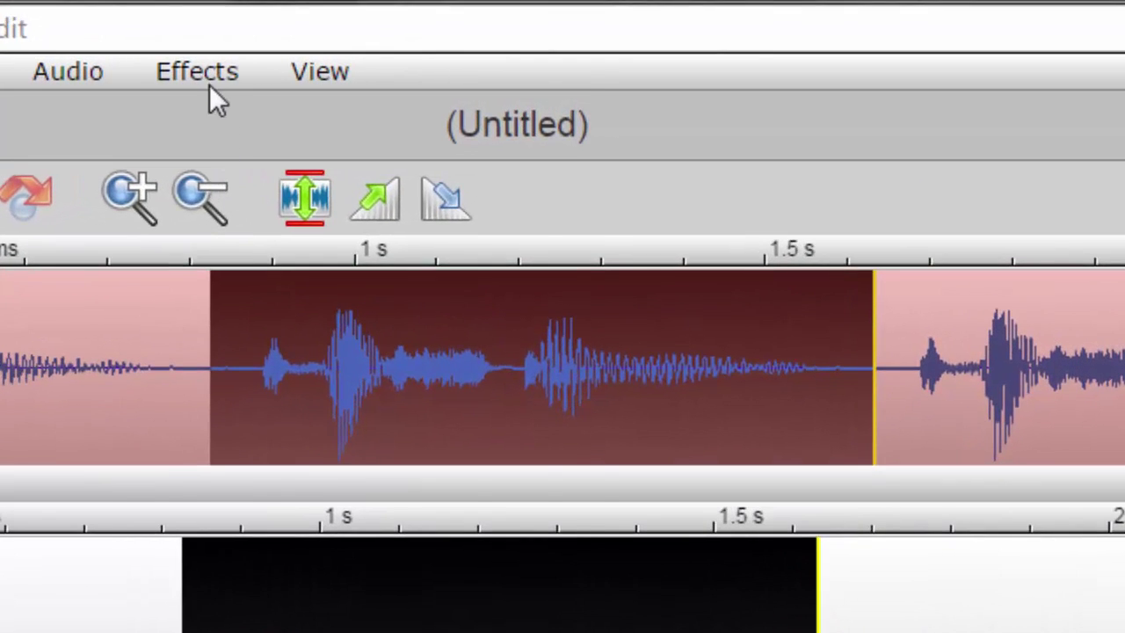
pyautogui.click(210, 78)
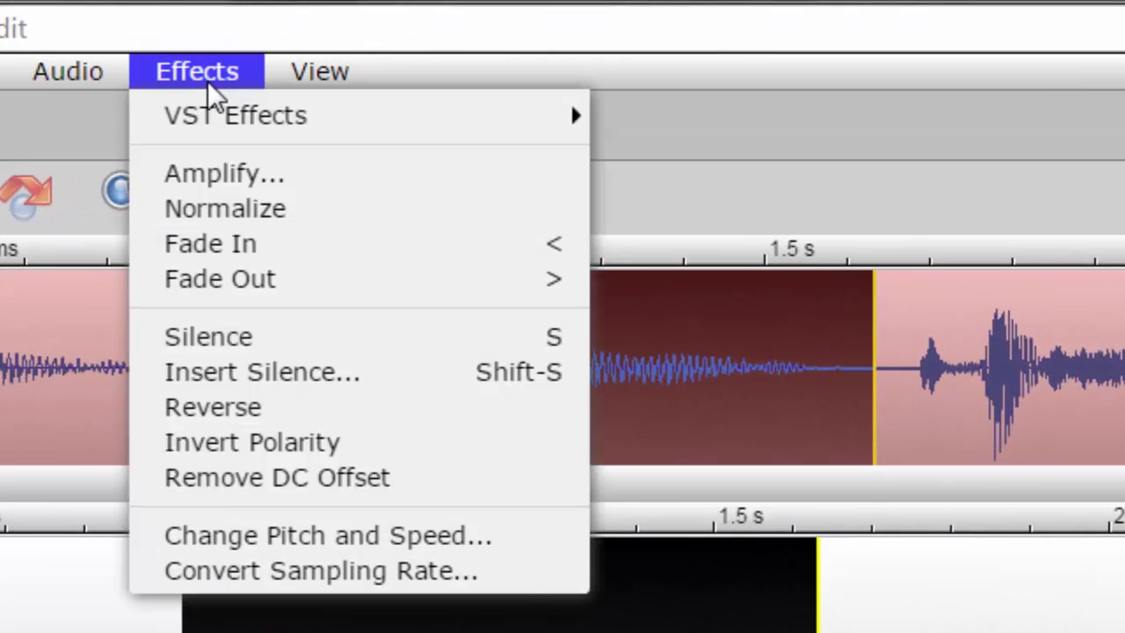
pyautogui.click(246, 174)
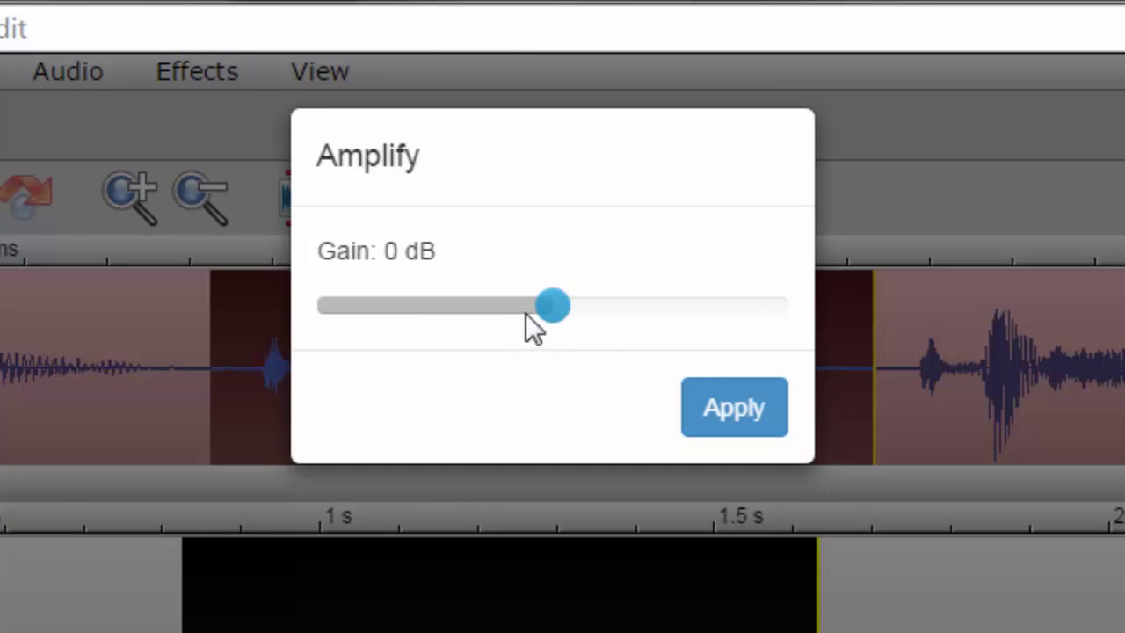
pyautogui.moveTo(557, 313)
pyautogui.mouseDown()
pyautogui.moveTo(420, 315)
pyautogui.moveTo(438, 332)
pyautogui.mouseUp()
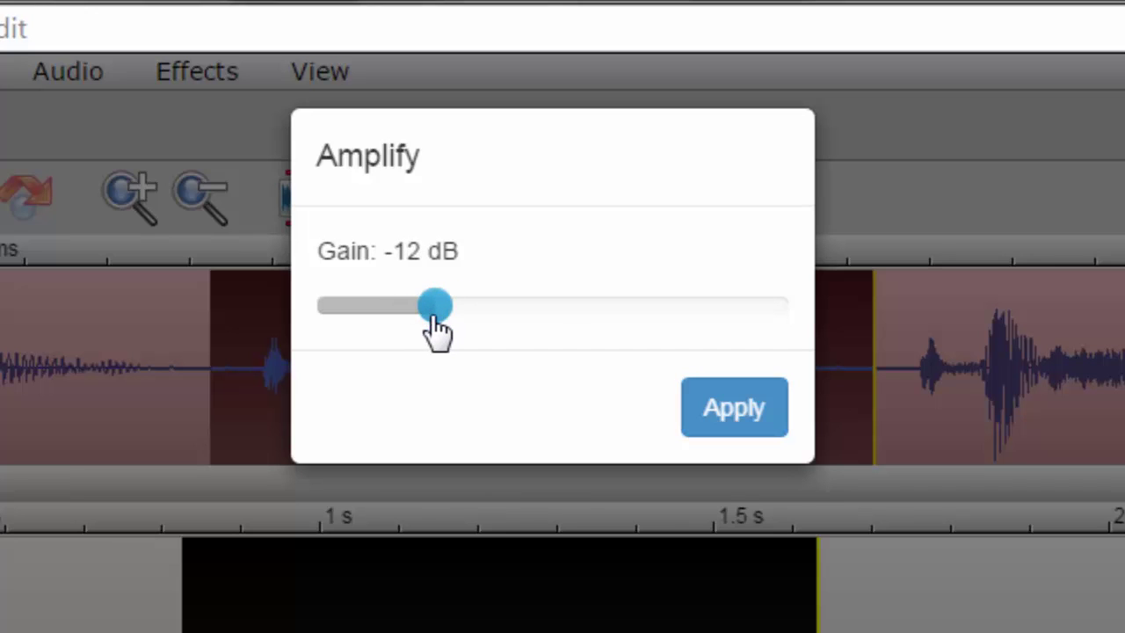
pyautogui.click(723, 415)
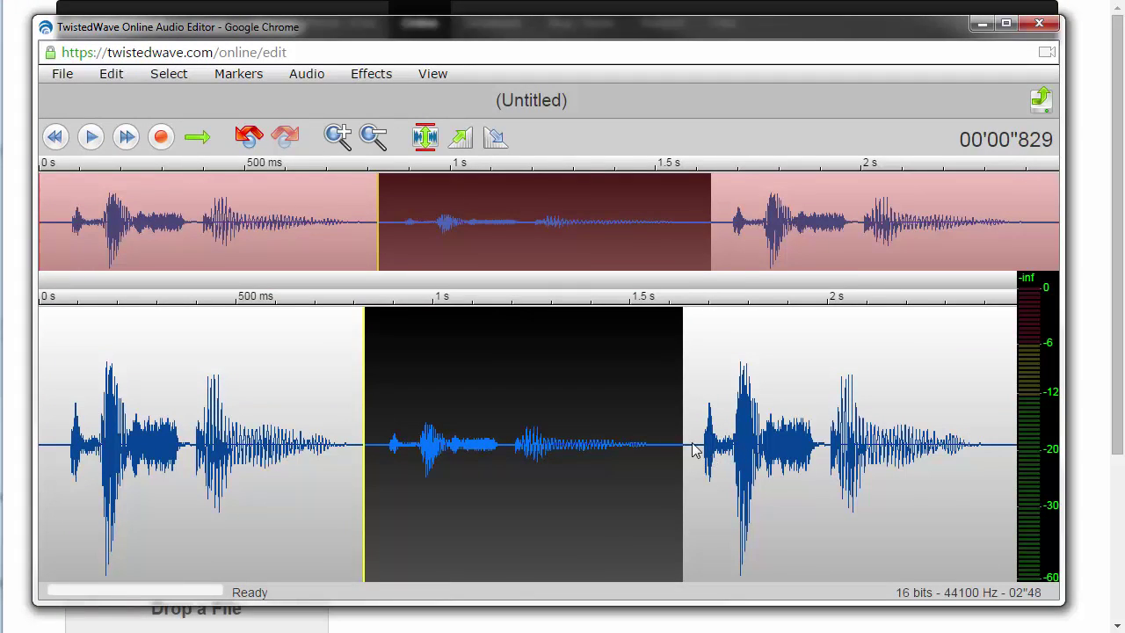
# Amplify the third copy of the word by +8 dB
pyautogui.click(693, 446)
pyautogui.moveTo(692, 446); pyautogui.dragTo(994, 448)
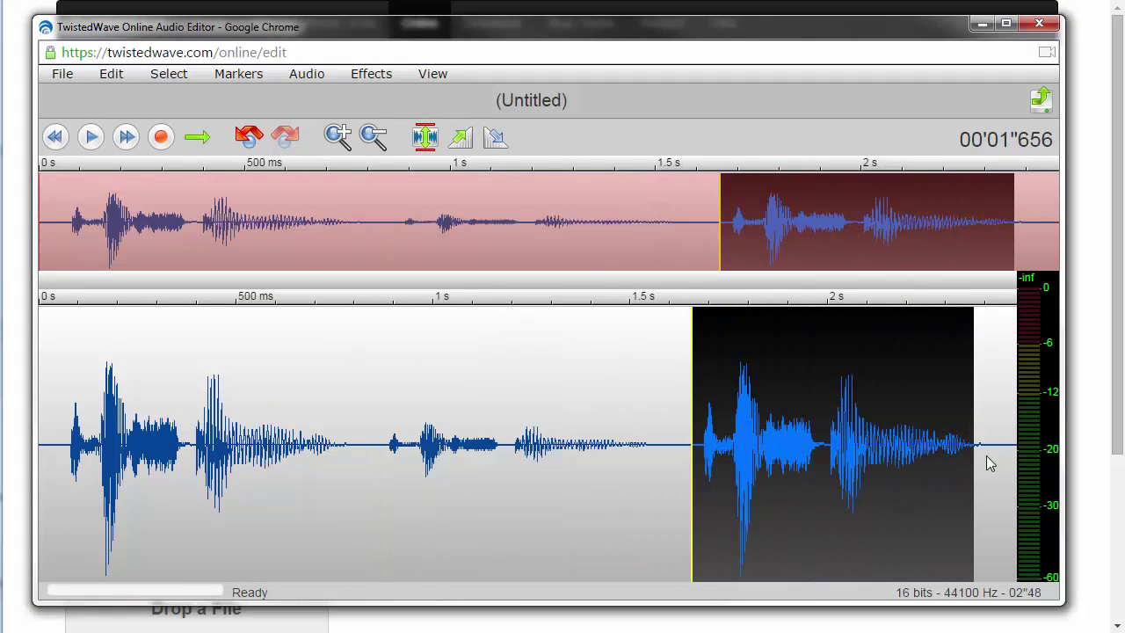
pyautogui.click(368, 76)
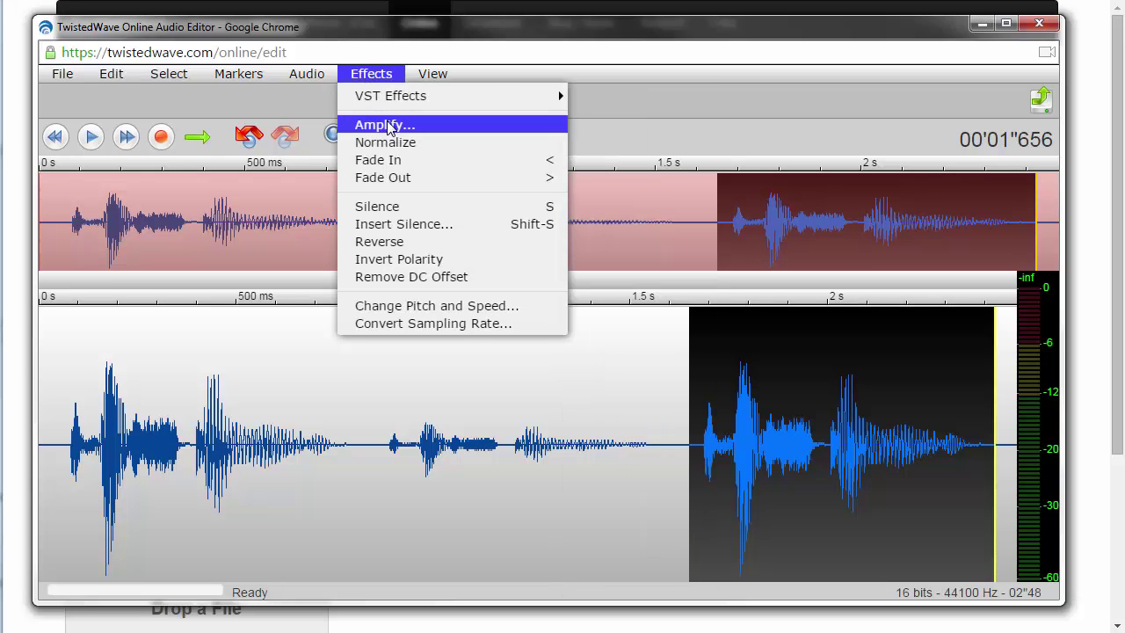
pyautogui.click(389, 125)
pyautogui.moveTo(549, 192); pyautogui.dragTo(588, 193)
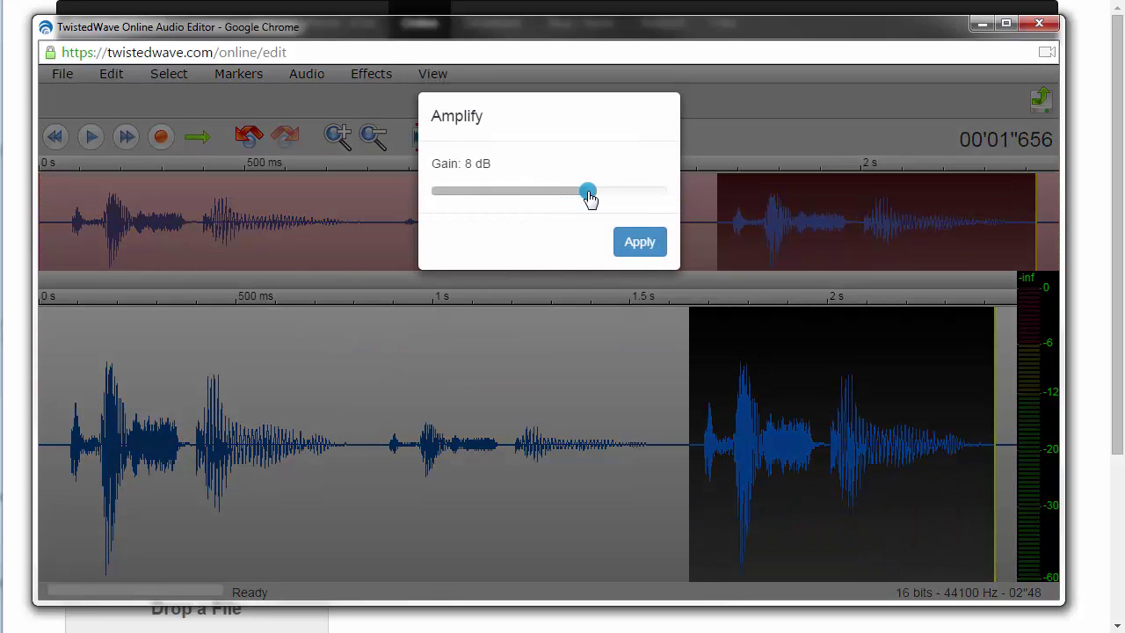
pyautogui.click(652, 251)
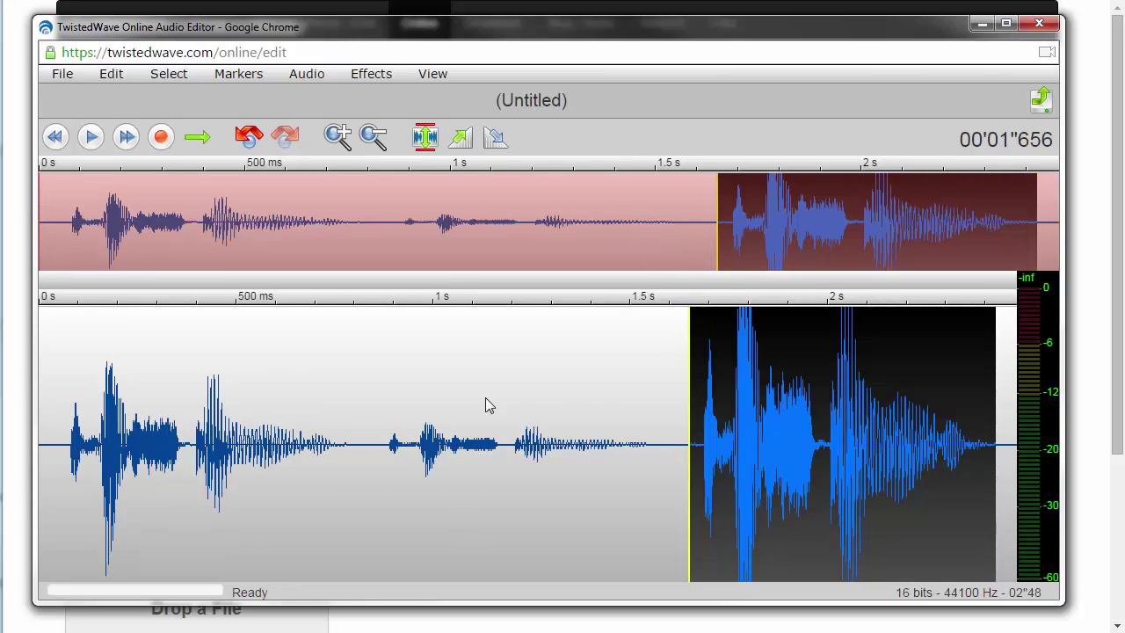
pyautogui.click(56, 369)
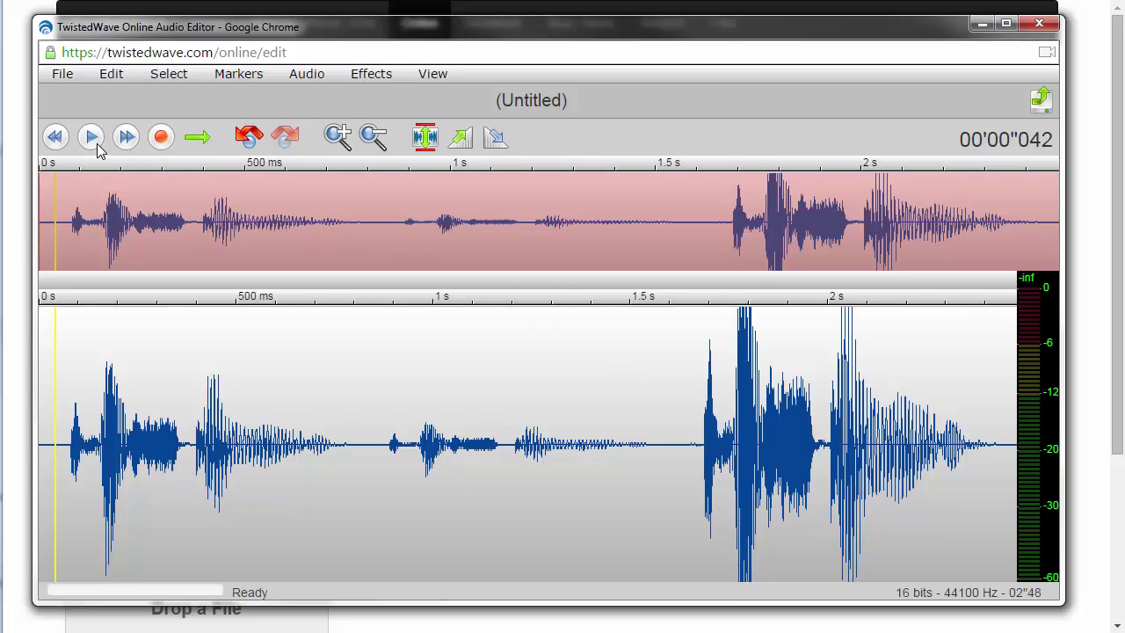
pyautogui.click(93, 138)
# Delete the second and third copies and copy the remaining word
pyautogui.moveTo(372, 446); pyautogui.dragTo(1014, 480)
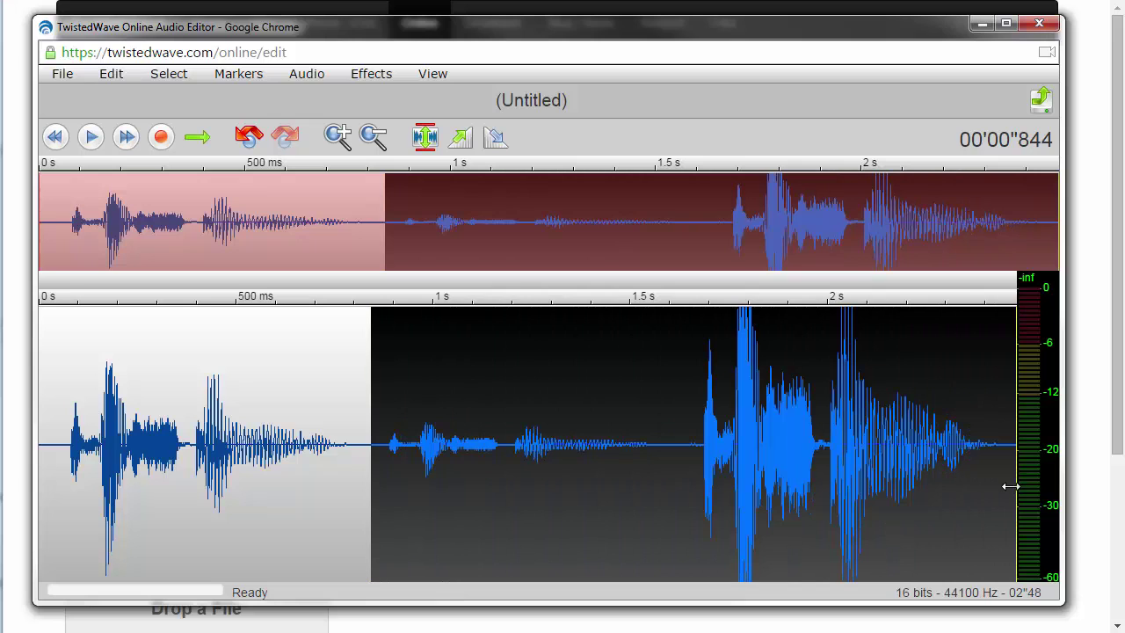
pyautogui.press('Delete')
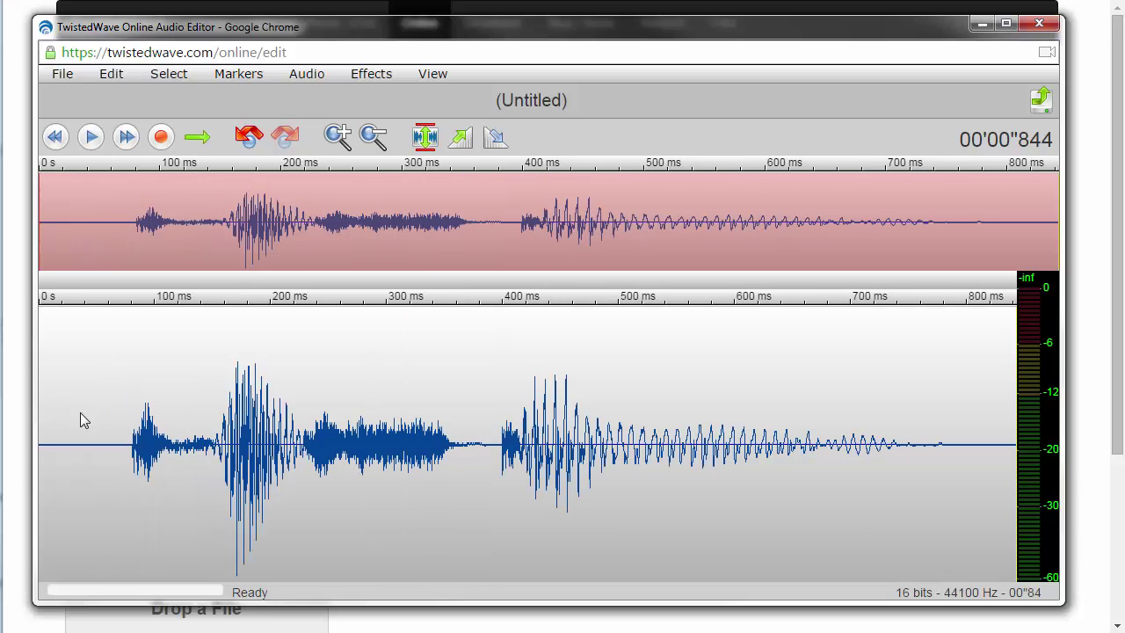
pyautogui.moveTo(77, 422); pyautogui.dragTo(985, 413)
pyautogui.click(111, 75)
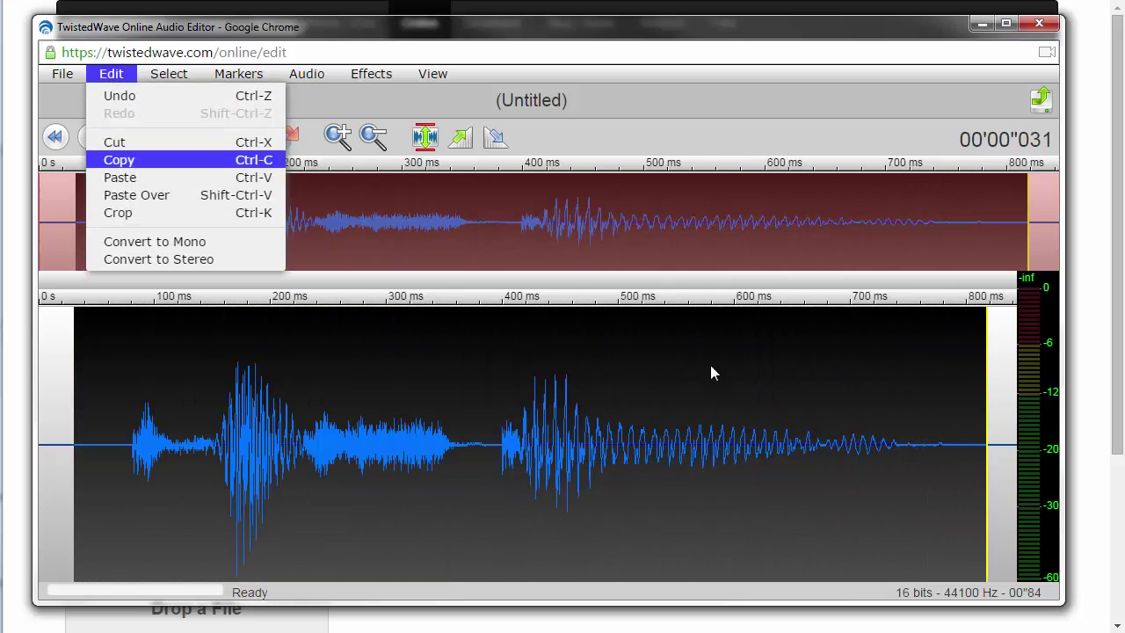
pyautogui.click(117, 160)
# Paste two copies at the end, making the clip about 2.41 seconds
pyautogui.moveTo(991, 432); pyautogui.dragTo(996, 426)
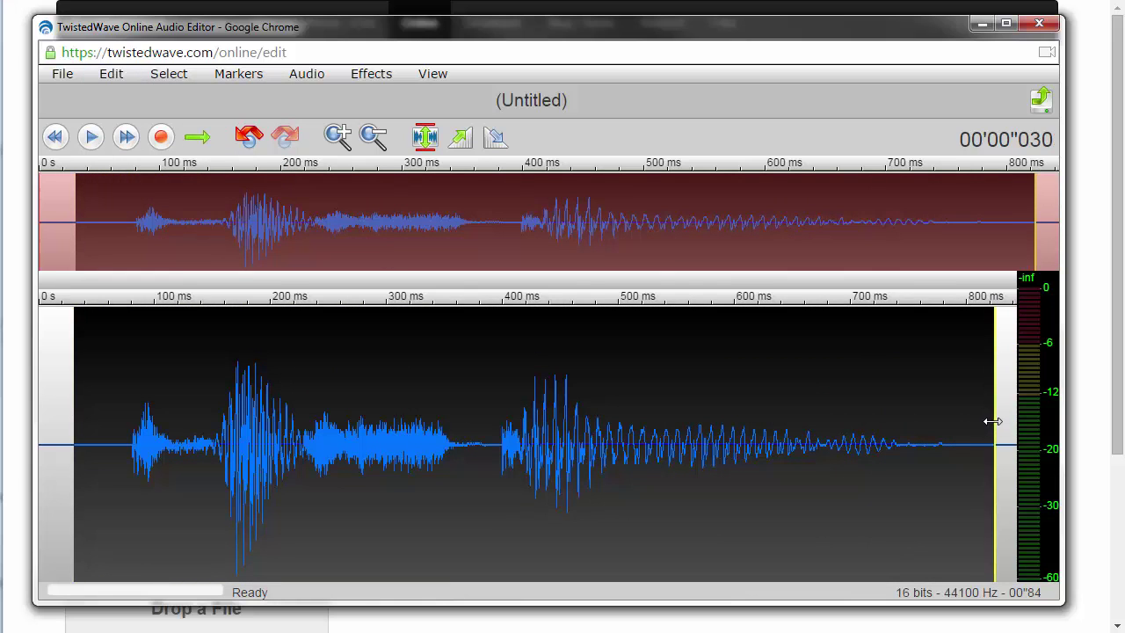
pyautogui.click(923, 386)
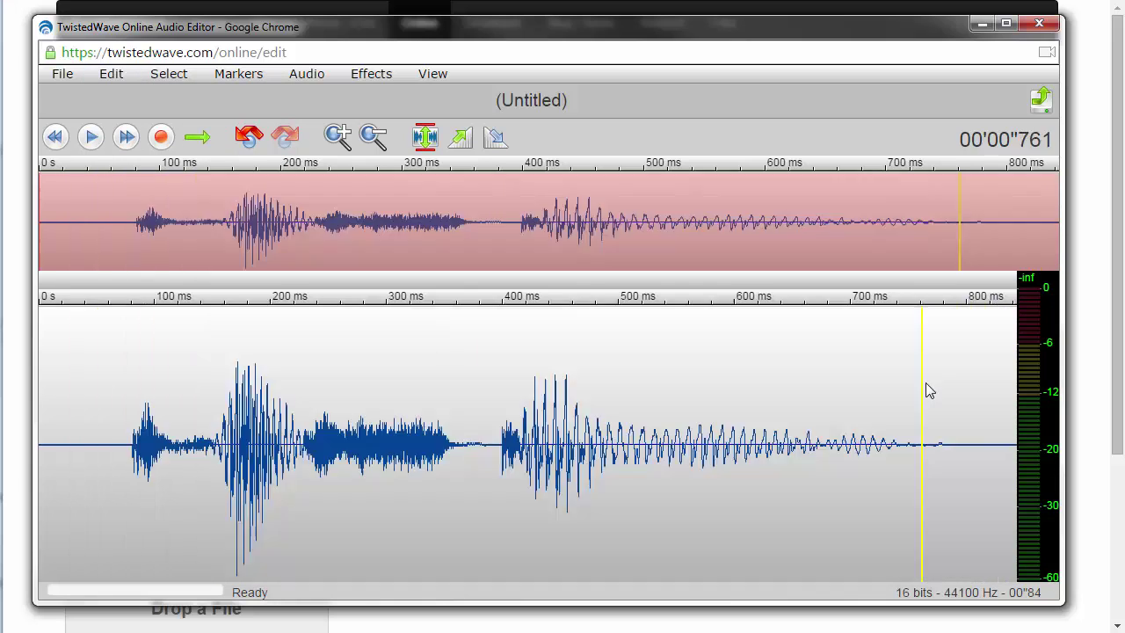
pyautogui.click(992, 401)
pyautogui.click(112, 76)
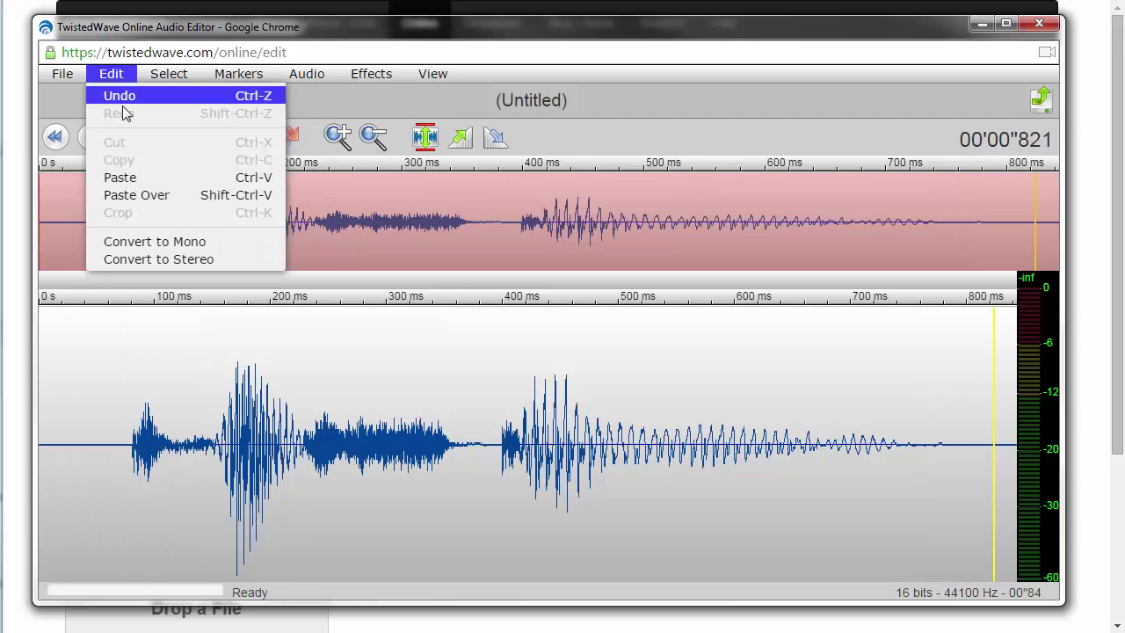
pyautogui.click(120, 178)
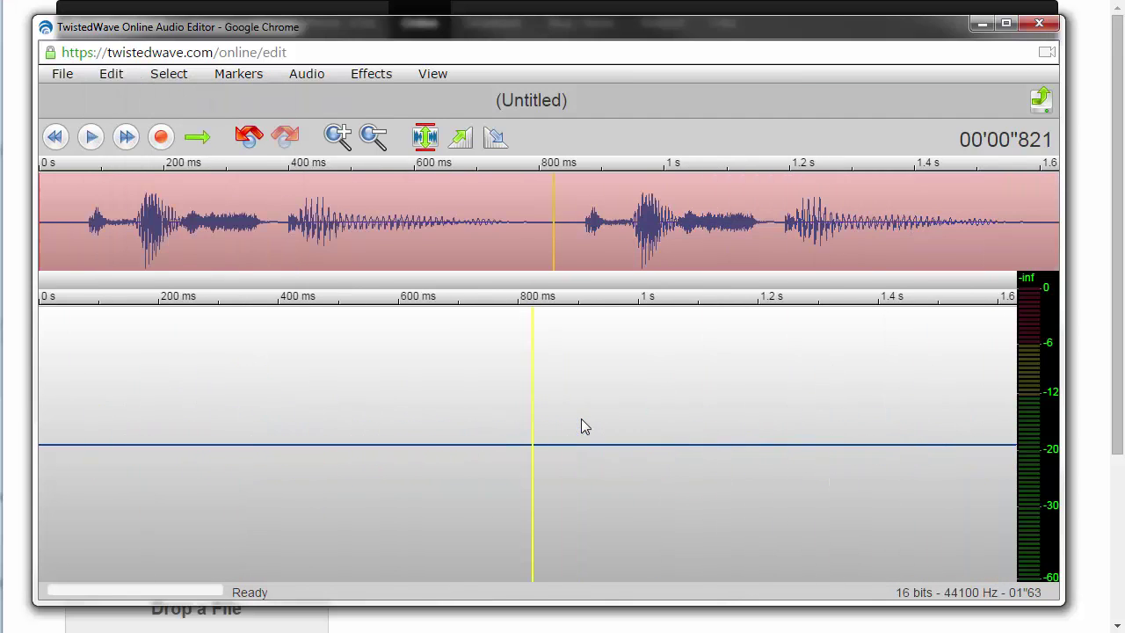
pyautogui.click(993, 450)
pyautogui.click(109, 75)
pyautogui.click(120, 177)
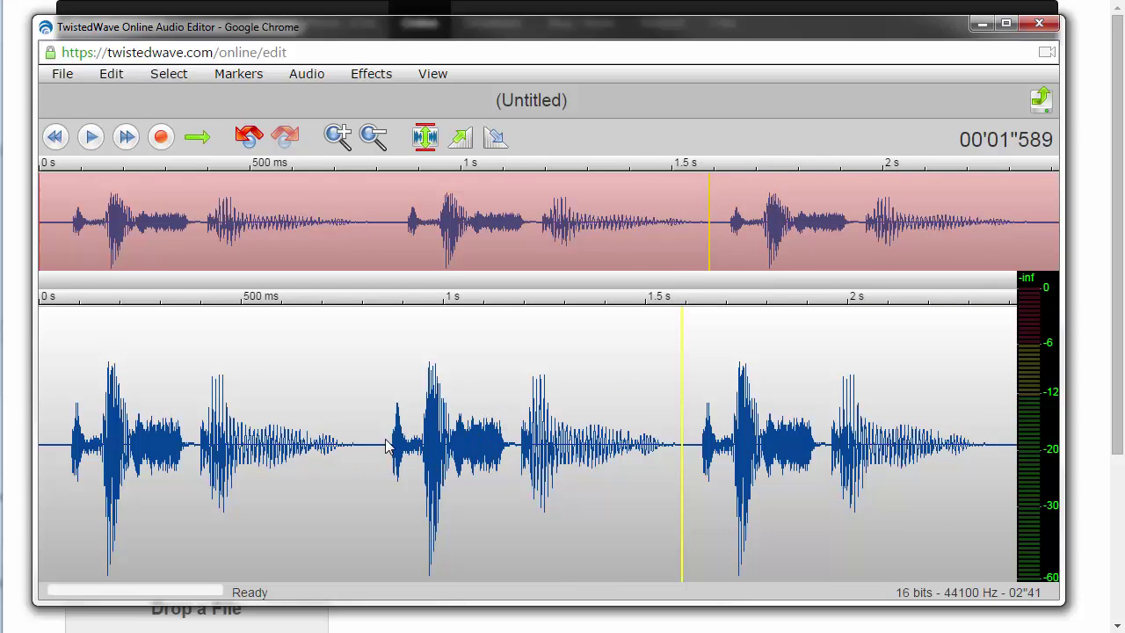
# Raise the middle copy's pitch by 1200 cents
pyautogui.moveTo(378, 448); pyautogui.dragTo(685, 448)
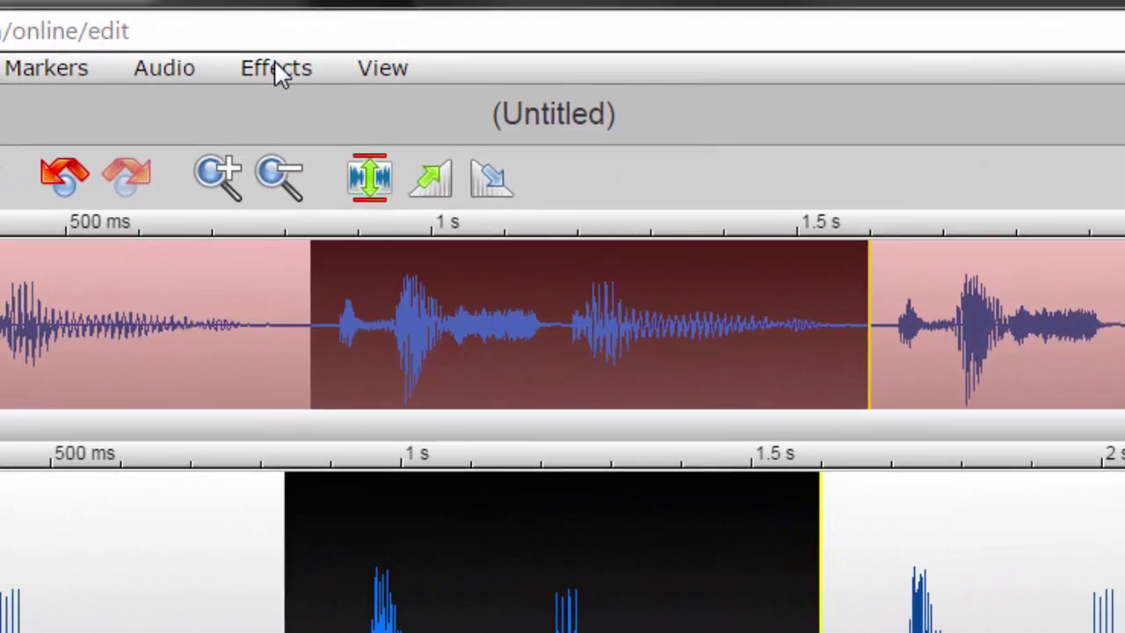
pyautogui.moveTo(346, 72)
pyautogui.click(371, 73)
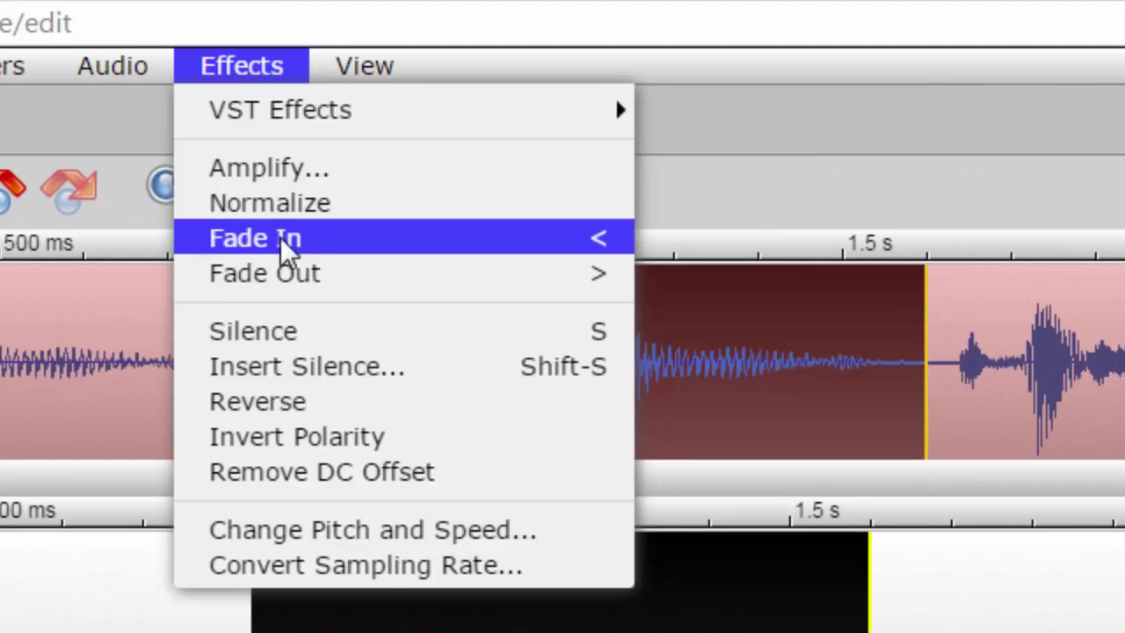
pyautogui.click(365, 528)
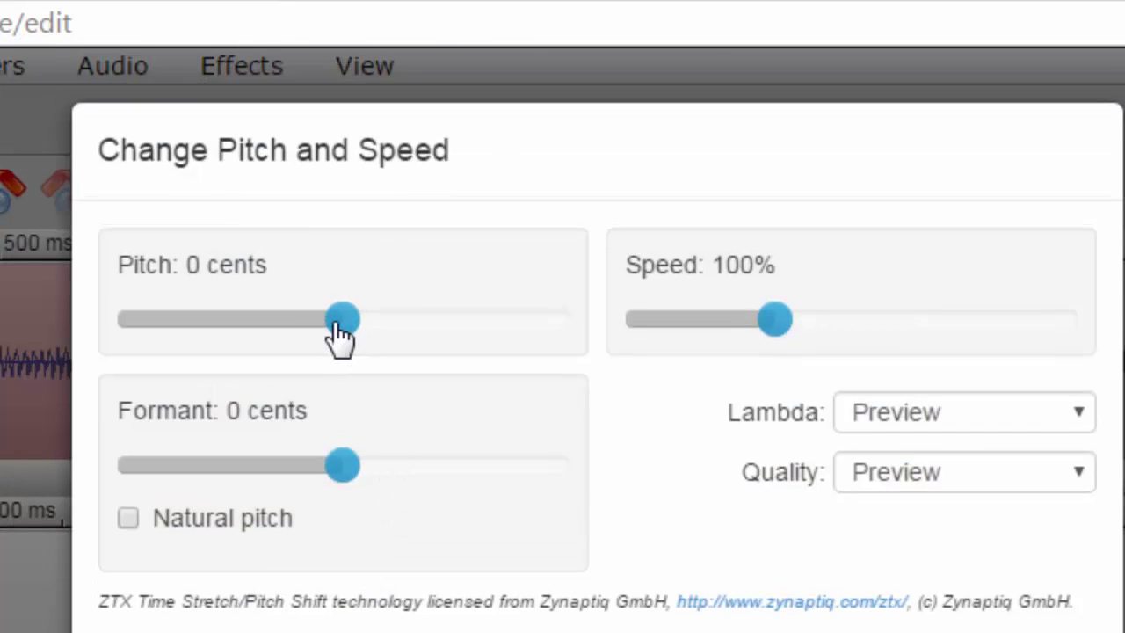
pyautogui.moveTo(341, 333); pyautogui.dragTo(582, 332)
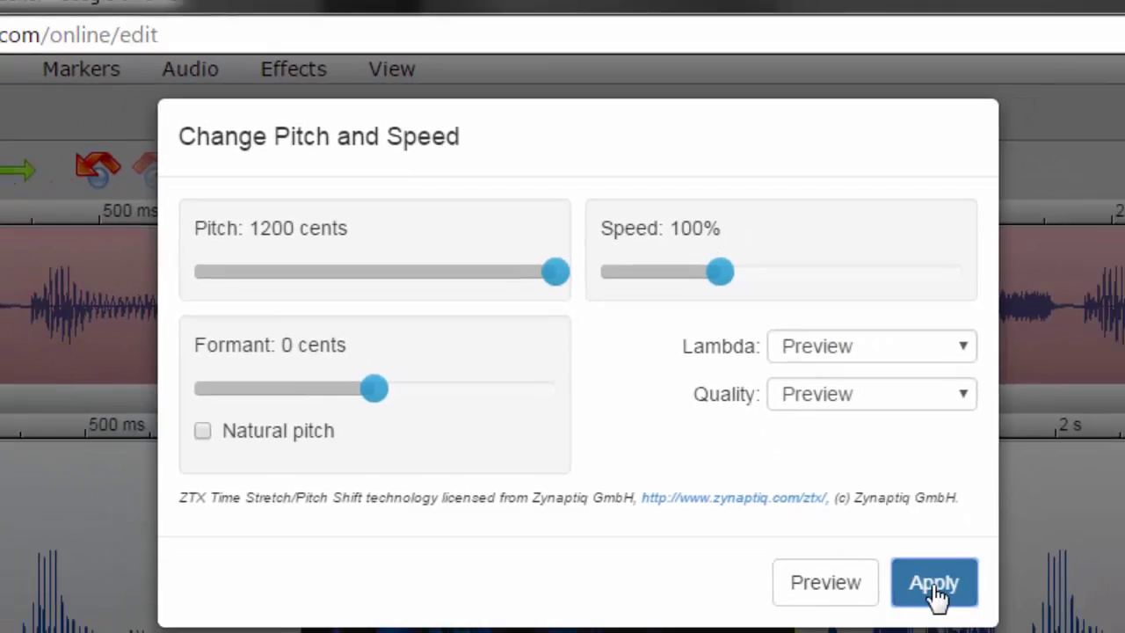
pyautogui.click(934, 587)
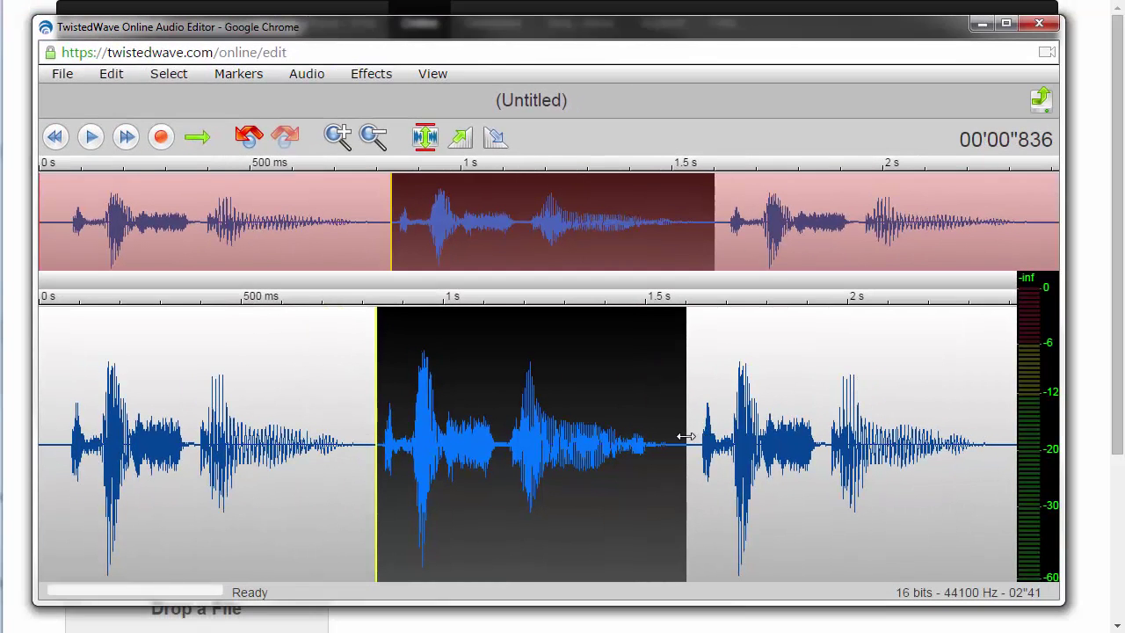
# Lower the last copy's pitch by 1200 cents
pyautogui.click(712, 431)
pyautogui.moveTo(687, 427)
pyautogui.mouseDown()
pyautogui.moveTo(817, 413)
pyautogui.moveTo(1011, 421)
pyautogui.mouseUp()
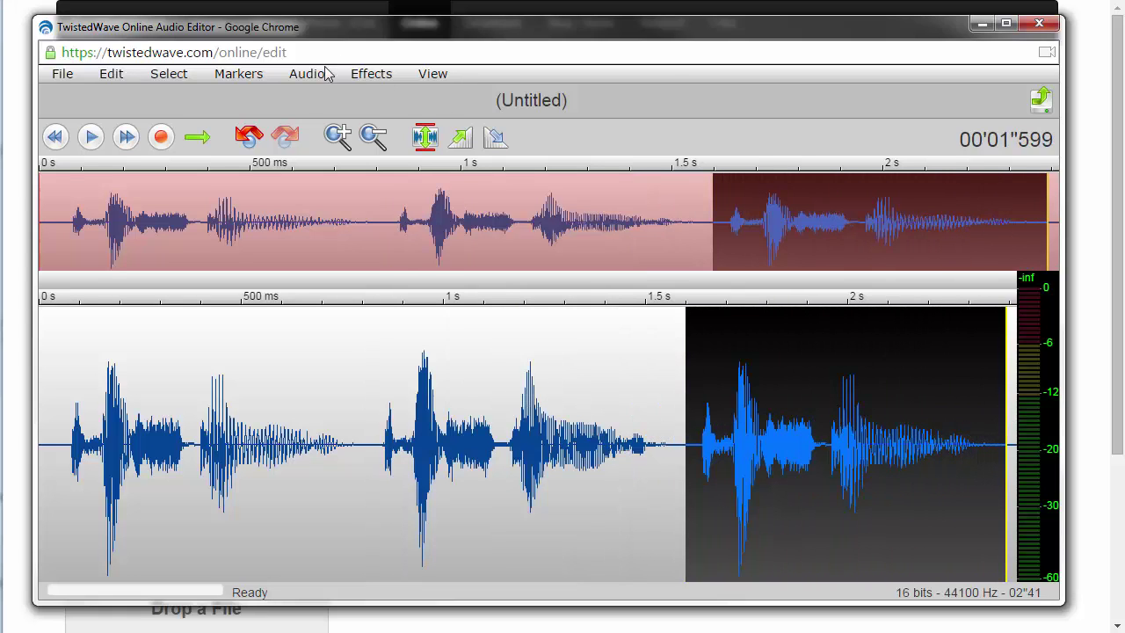
pyautogui.click(371, 74)
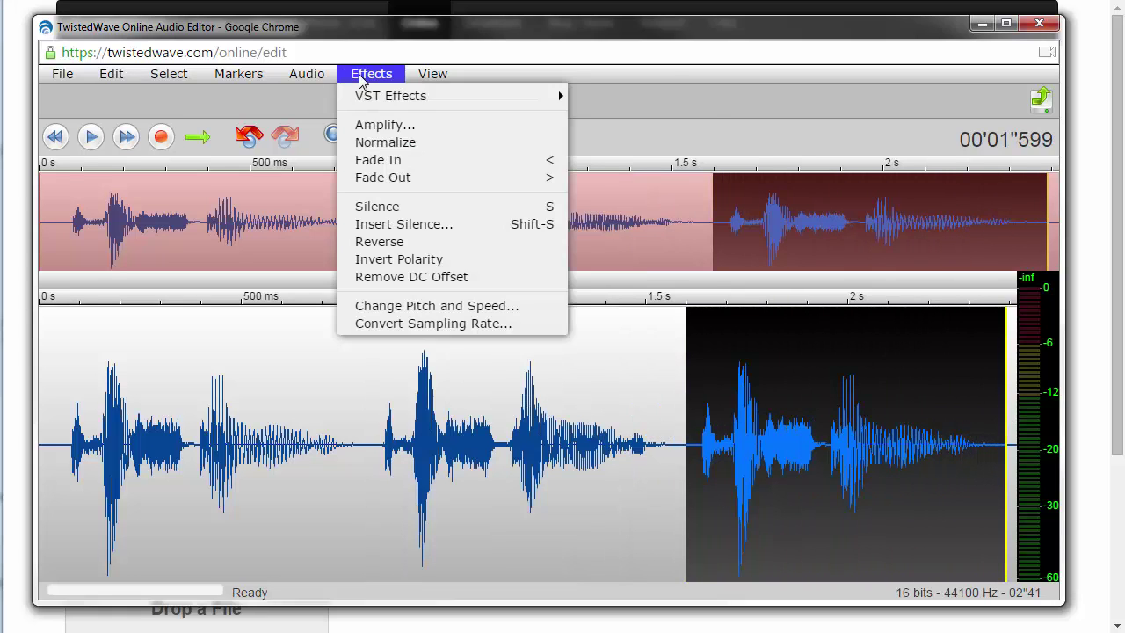
pyautogui.click(411, 306)
pyautogui.moveTo(422, 201); pyautogui.dragTo(304, 207)
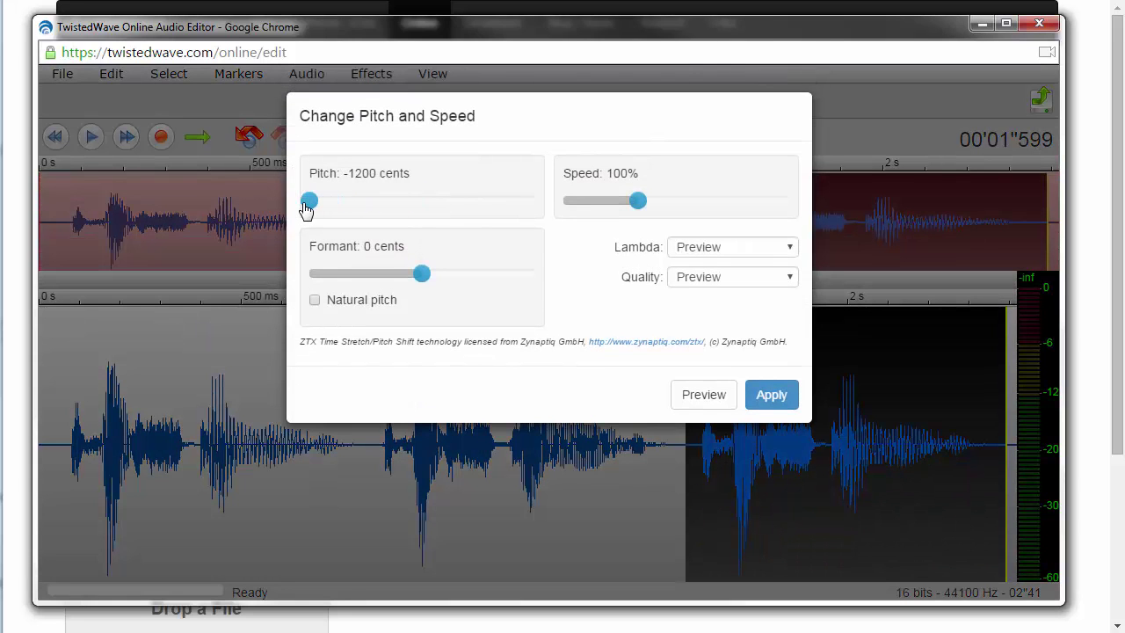
pyautogui.click(774, 407)
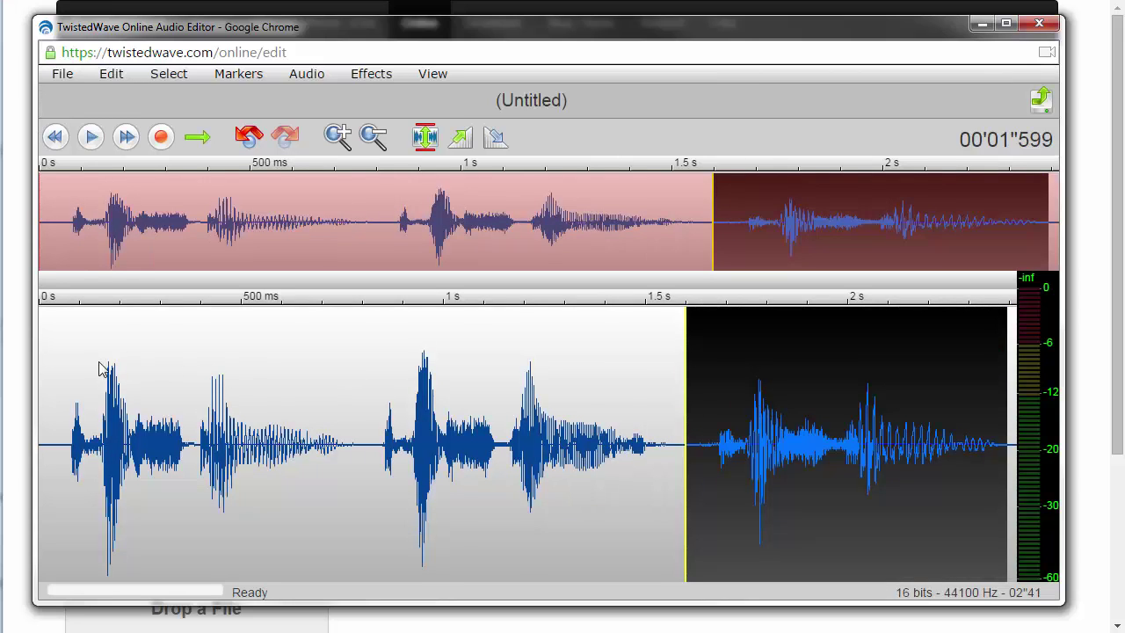
pyautogui.click(50, 372)
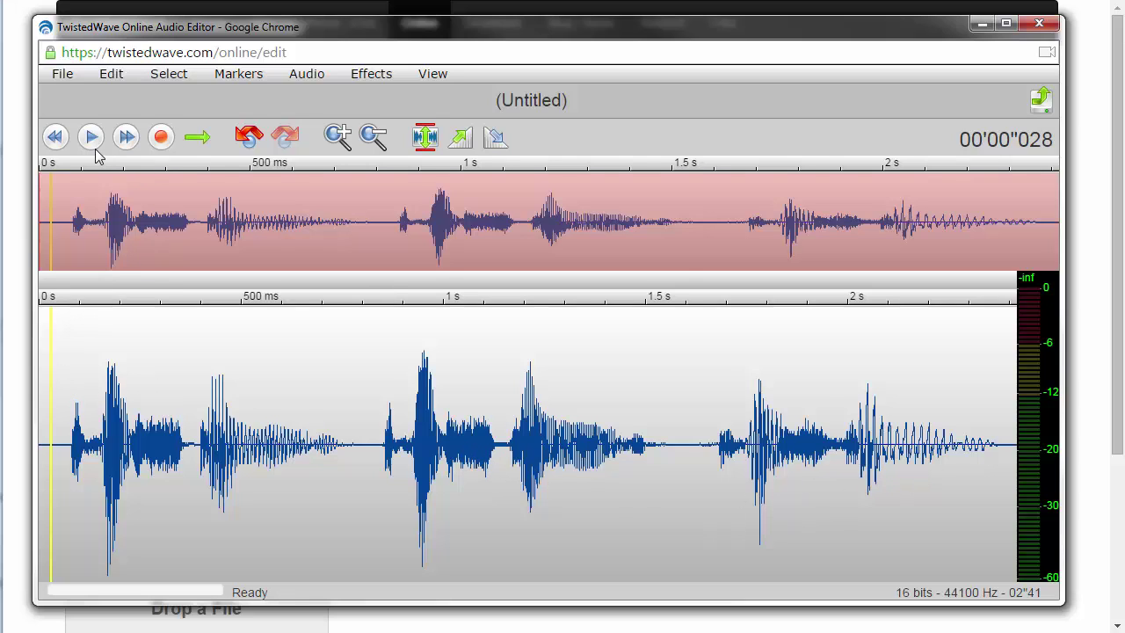
pyautogui.click(91, 138)
pyautogui.click(271, 336)
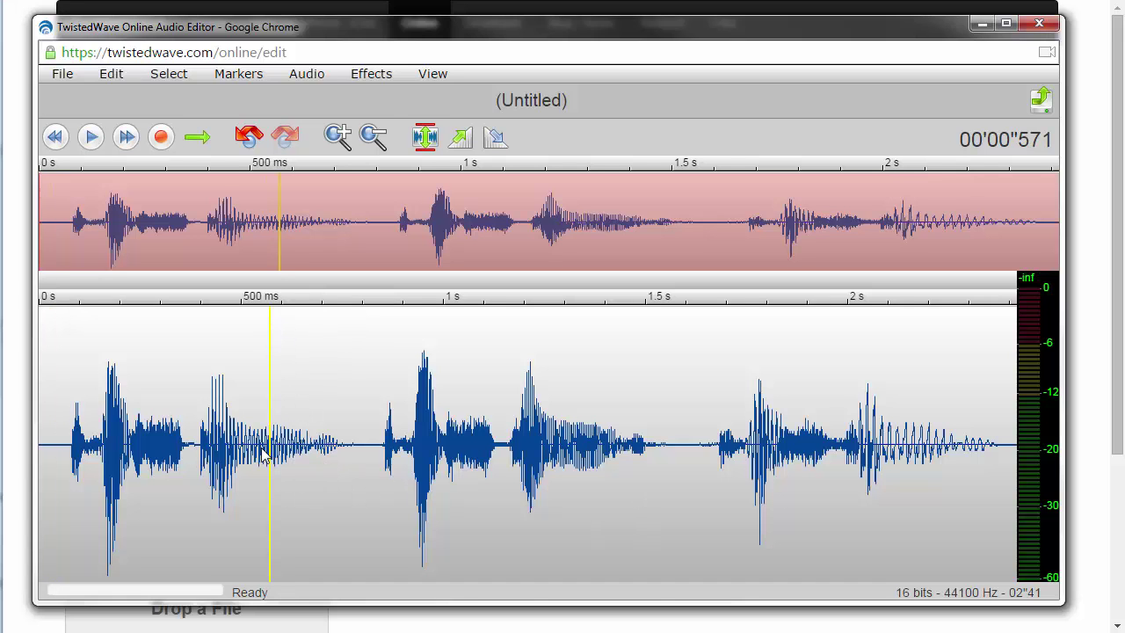
pyautogui.scroll(1, 271, 455)
pyautogui.scroll(1, 273, 453)
pyautogui.scroll(1, 273, 453)
pyautogui.scroll(1, 272, 453)
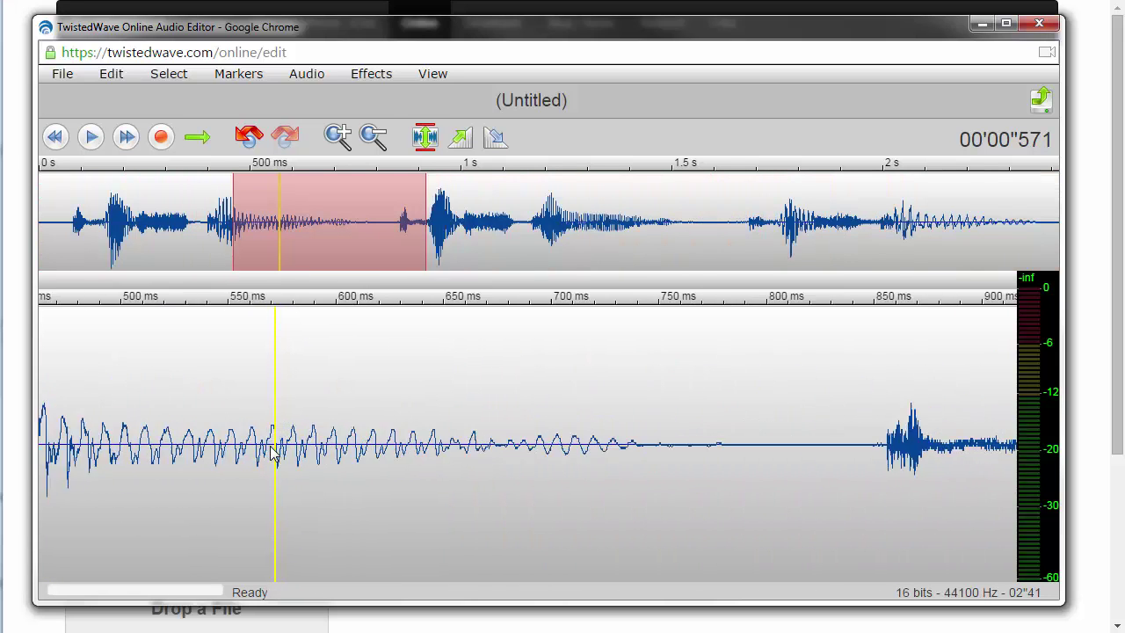
pyautogui.scroll(1, 272, 454)
pyautogui.scroll(1, 274, 455)
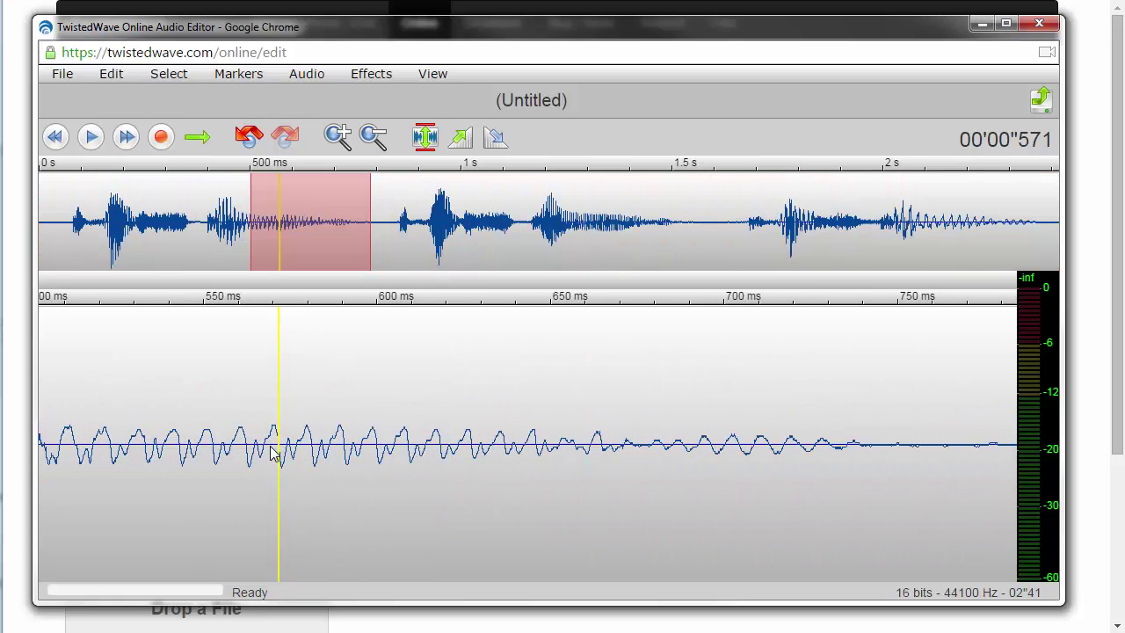
pyautogui.scroll(-1, 273, 455)
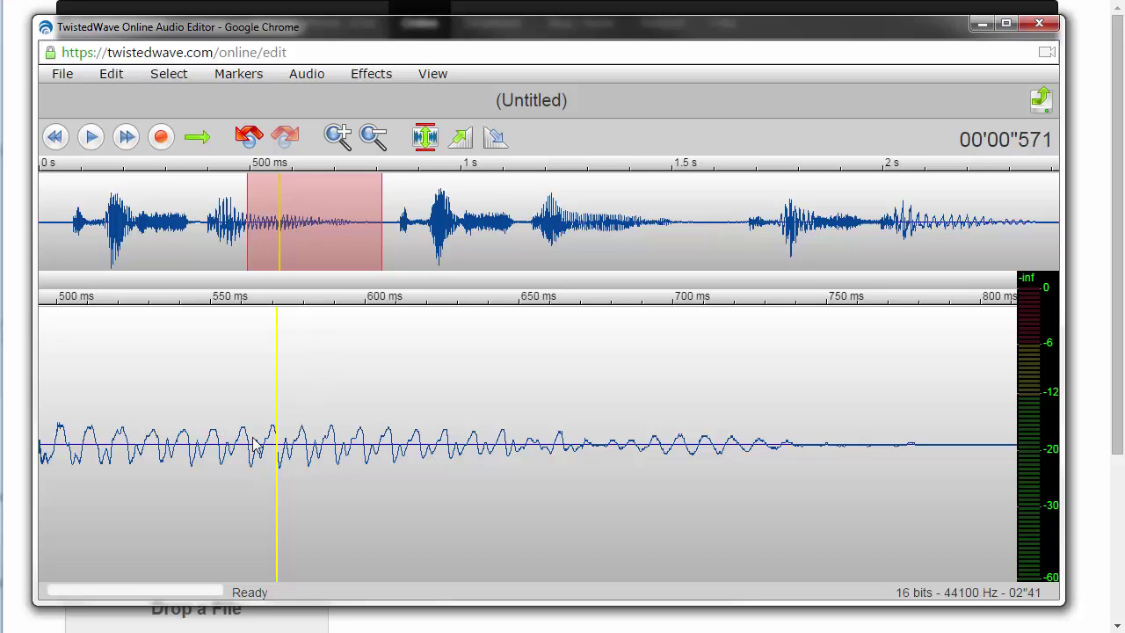
pyautogui.moveTo(320, 199); pyautogui.dragTo(610, 204)
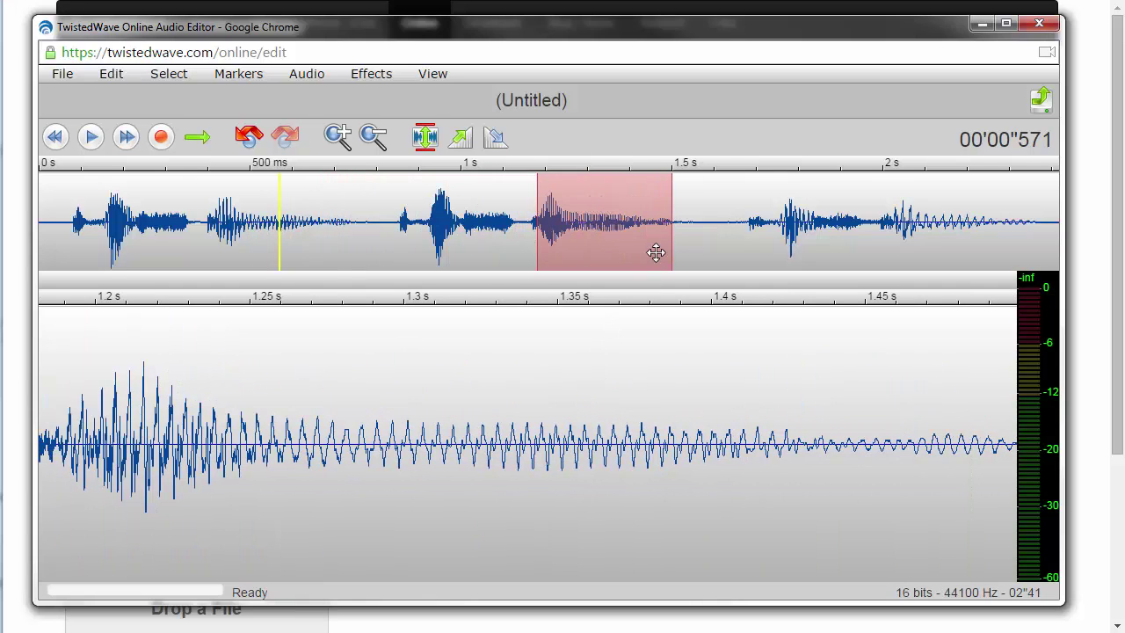
pyautogui.moveTo(607, 200); pyautogui.dragTo(952, 210)
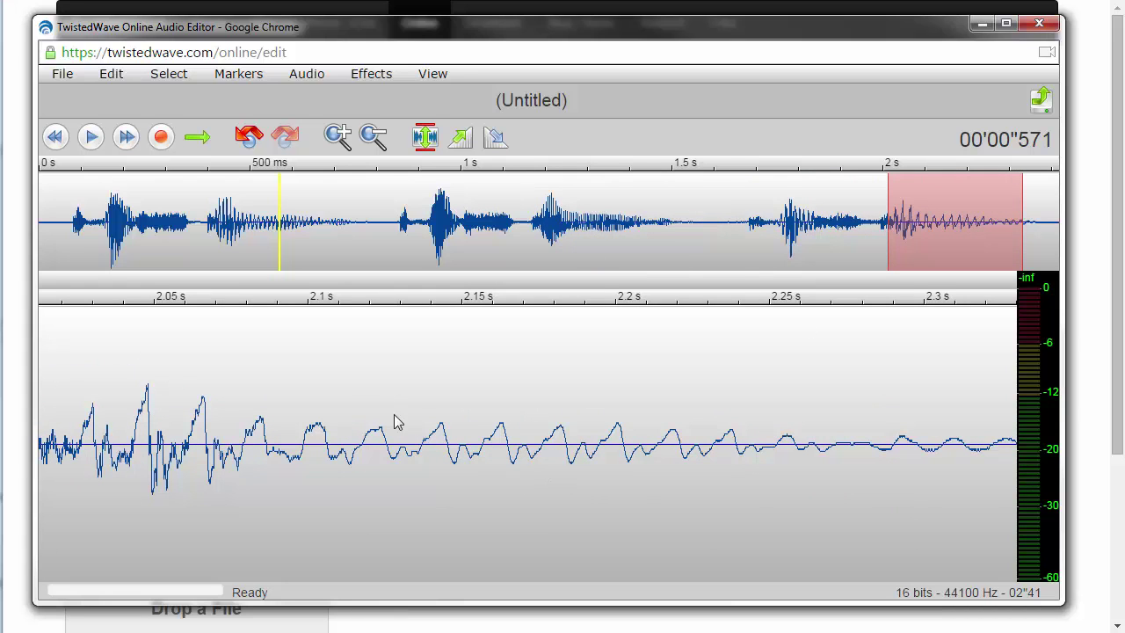
pyautogui.scroll(-2, 321, 407)
pyautogui.scroll(-2, 320, 407)
pyautogui.scroll(-2, 312, 407)
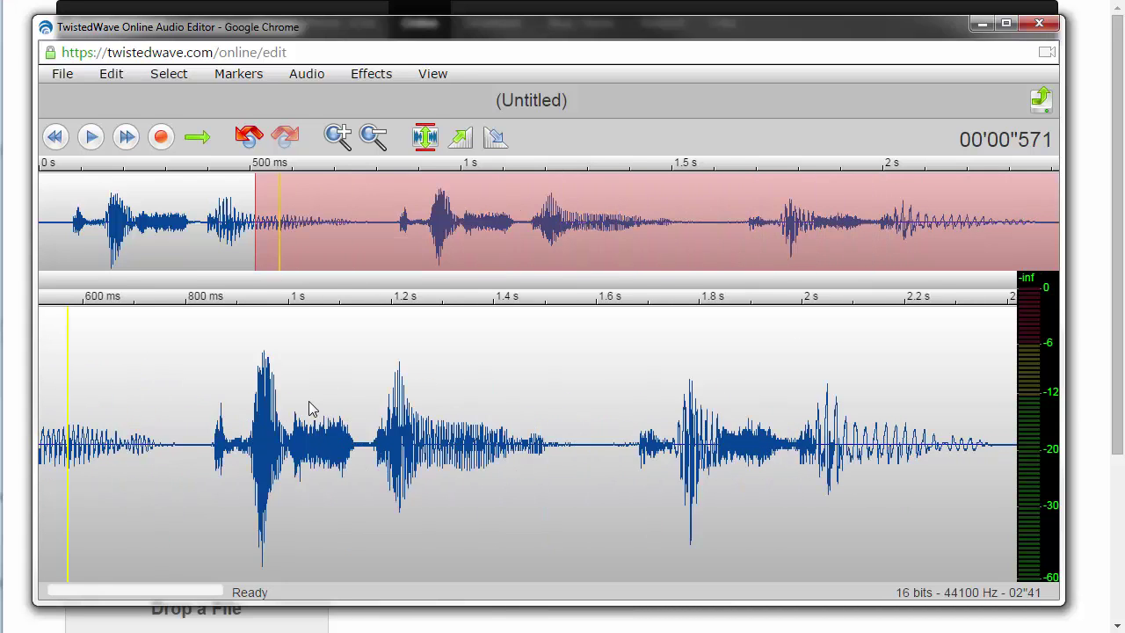
pyautogui.scroll(-2, 308, 409)
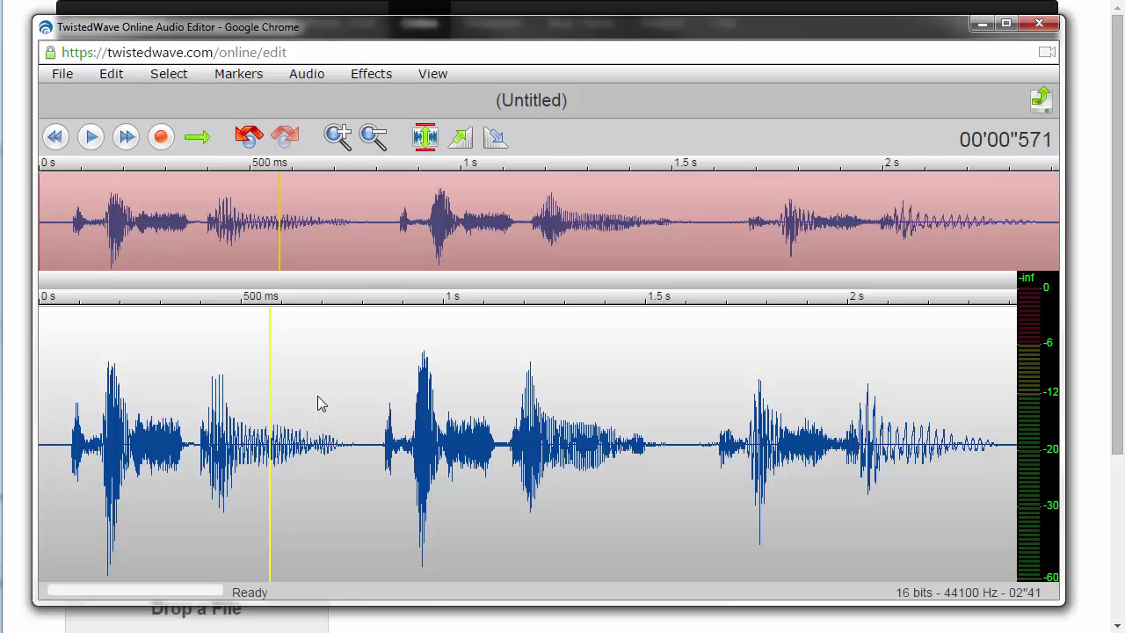
# Browse the effects list without applying any, then bring up the File menu options
pyautogui.click(384, 75)
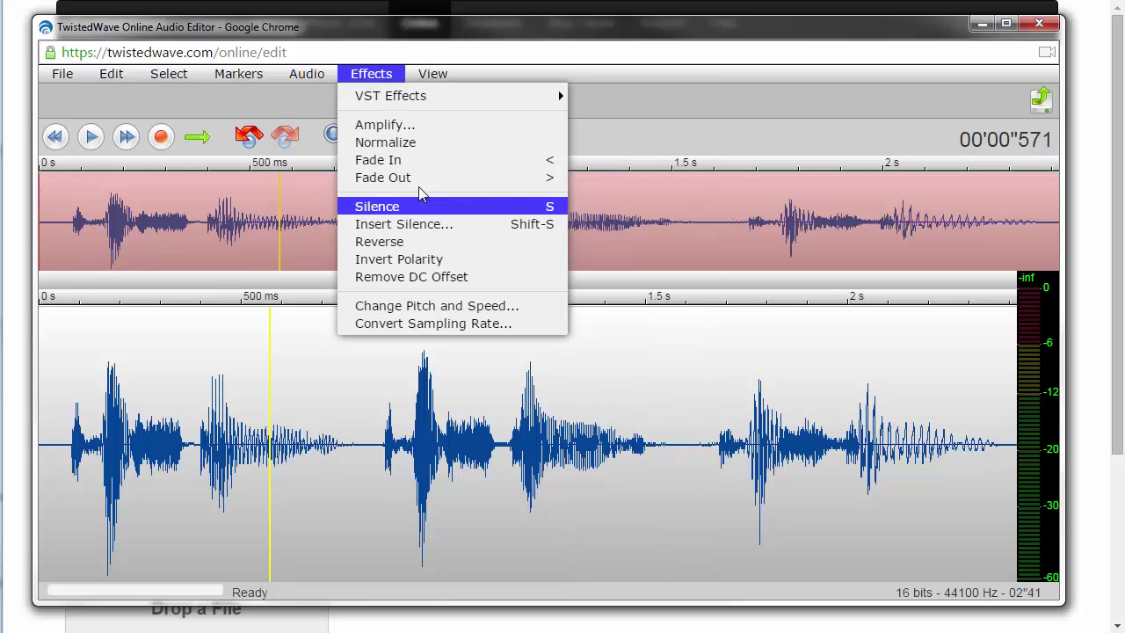
pyautogui.click(172, 348)
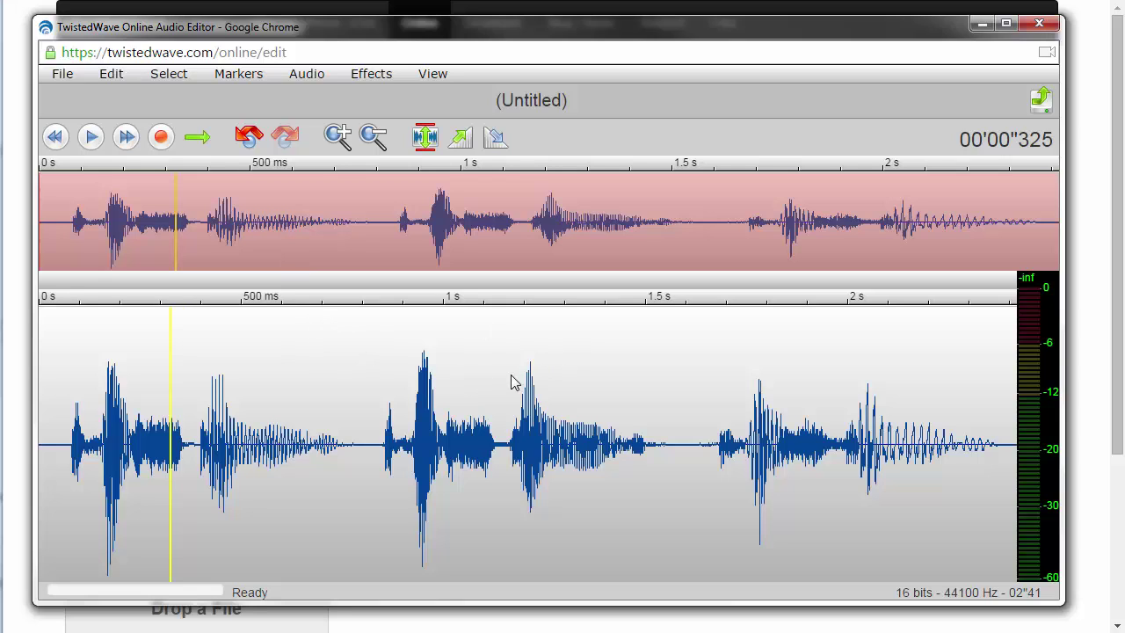
pyautogui.click(63, 77)
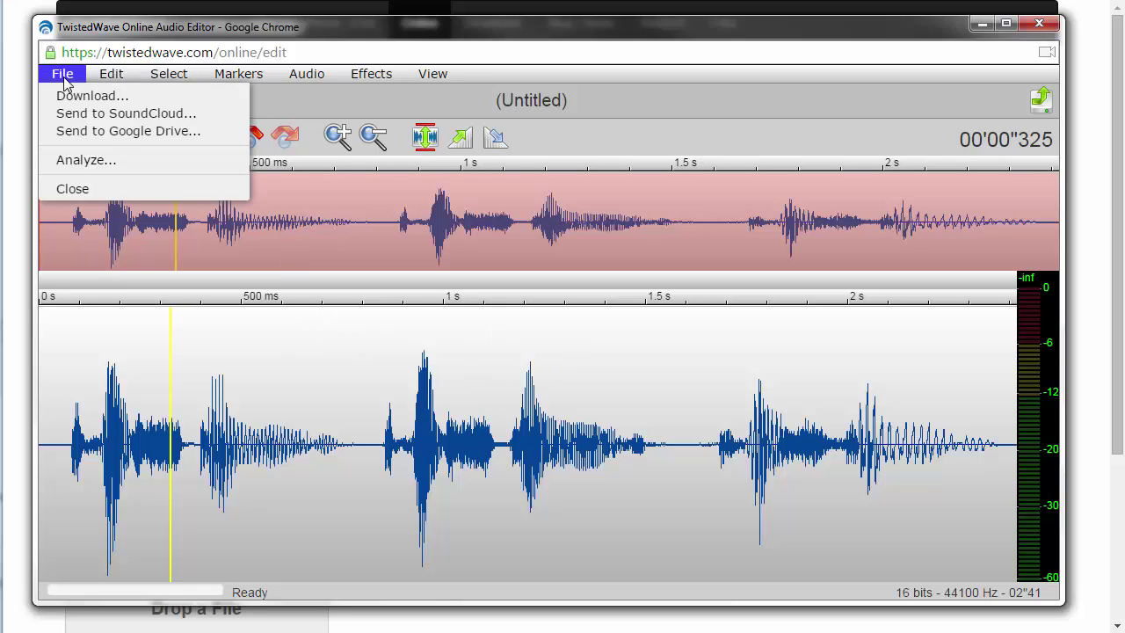
# Send the recording to Google Drive as an MP3 titled 'test'
pyautogui.click(130, 133)
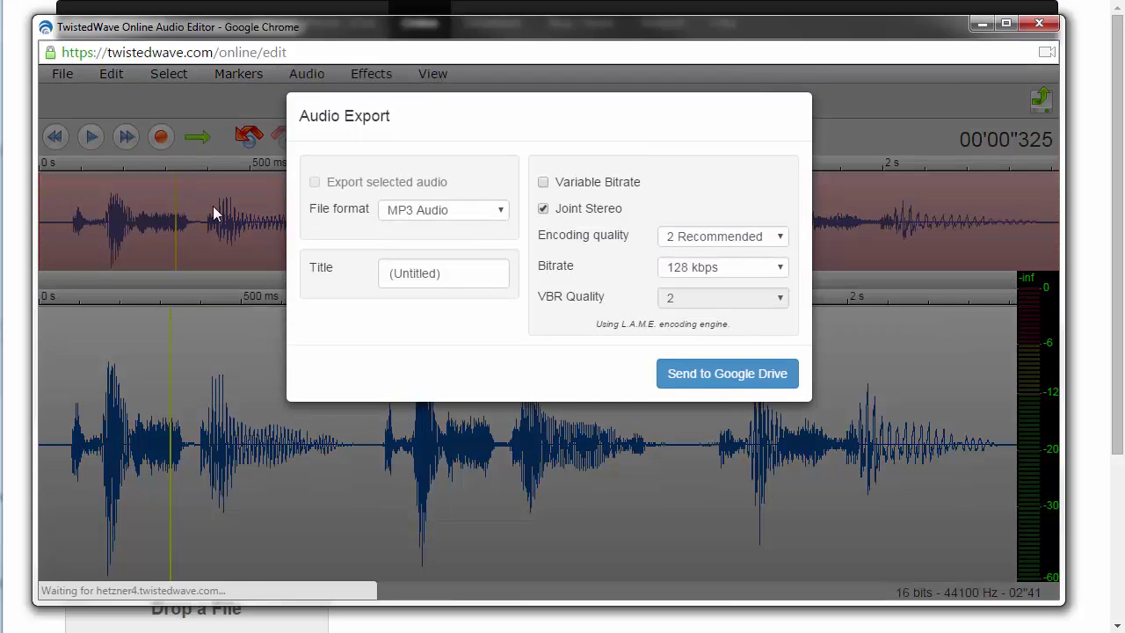
pyautogui.click(426, 276)
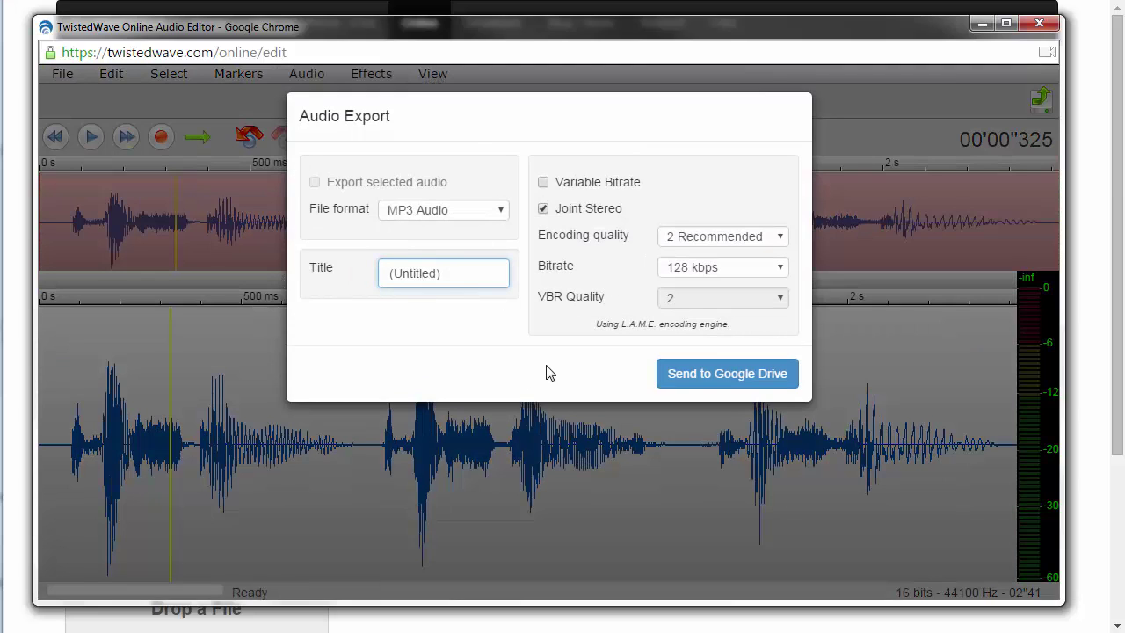
pyautogui.write('st')
pyautogui.moveTo(475, 282); pyautogui.dragTo(256, 265)
pyautogui.write('test')
pyautogui.click(716, 378)
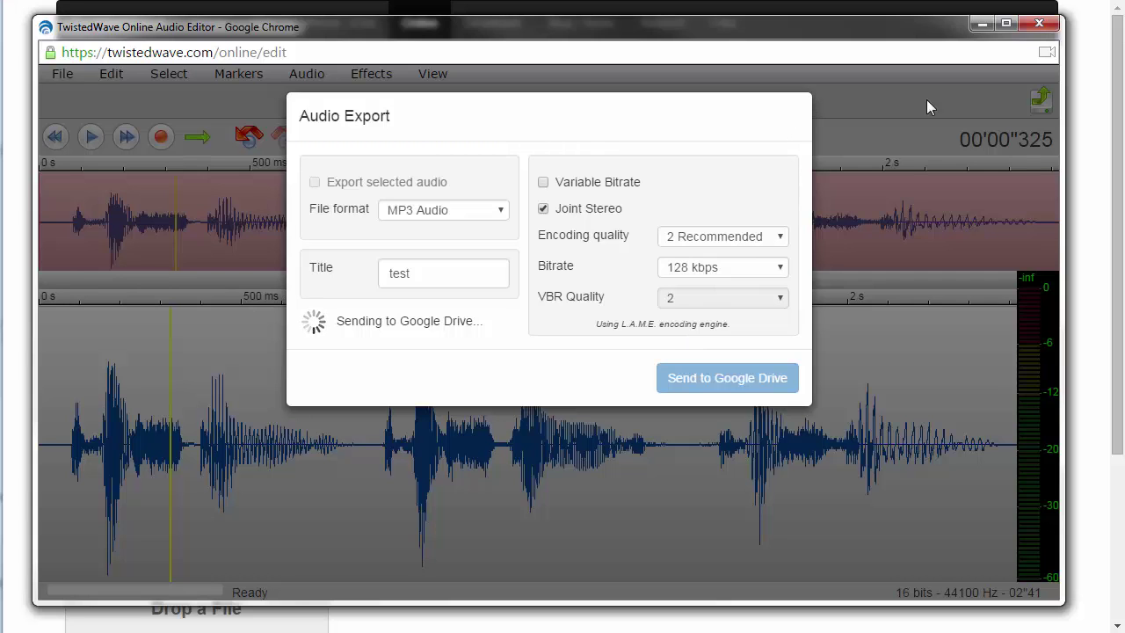
# Close the TwistedWave popup to return to the Control Alt Achieve blog home page
pyautogui.click(1040, 27)
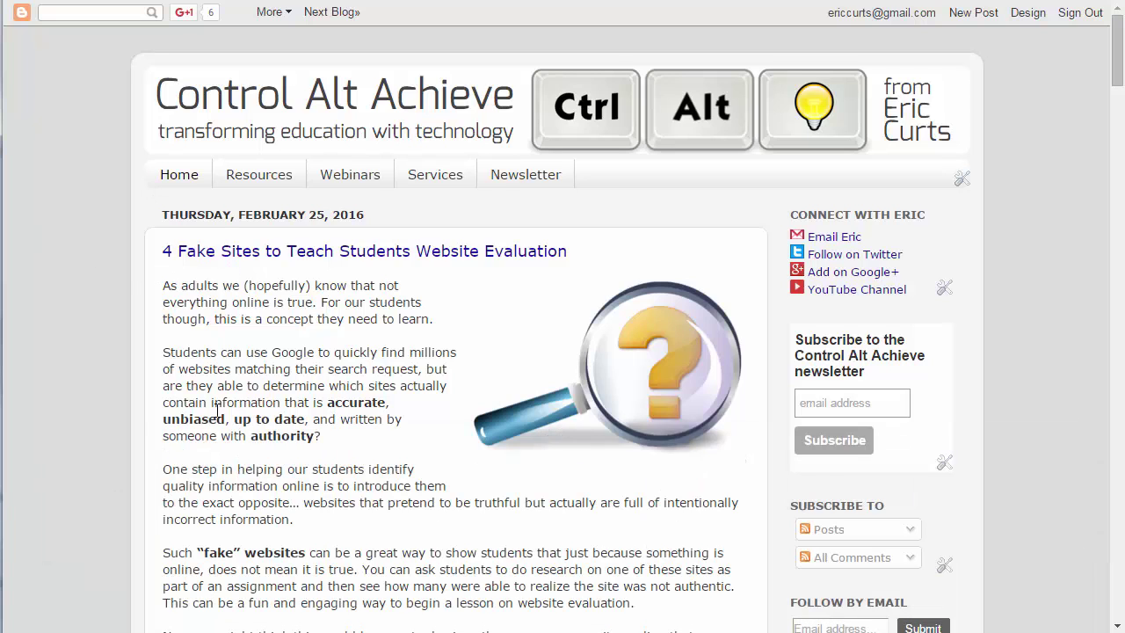
pyautogui.click(257, 175)
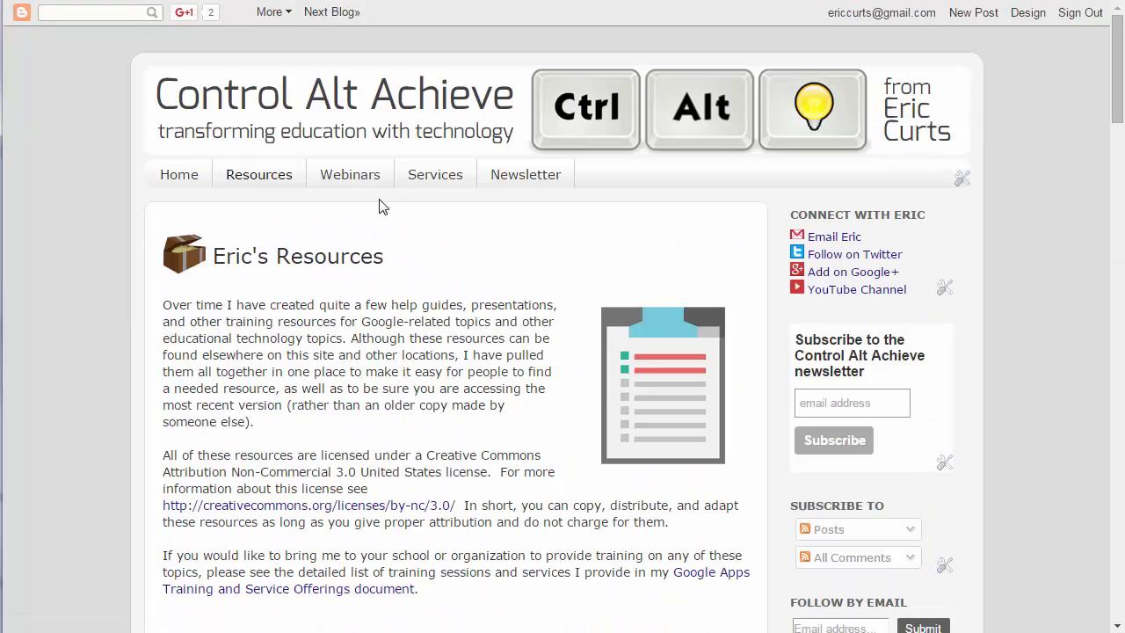
pyautogui.click(365, 186)
pyautogui.scroll(-5, 89, 370)
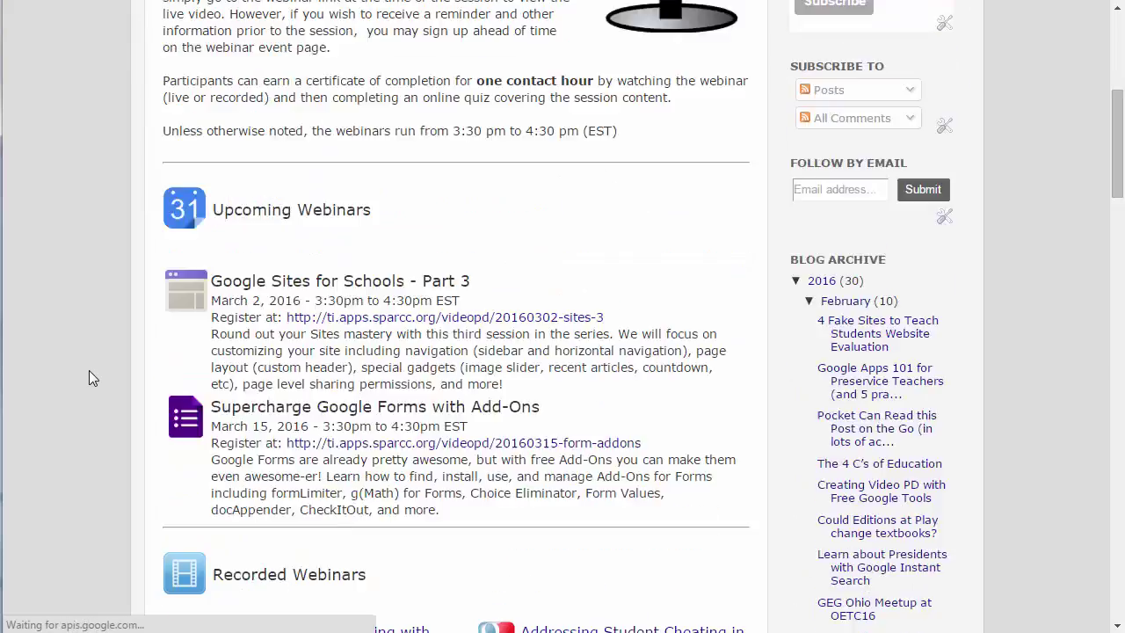
pyautogui.scroll(-2, 89, 370)
pyautogui.scroll(-4, 89, 370)
pyautogui.scroll(5, 89, 370)
pyautogui.scroll(6, 89, 370)
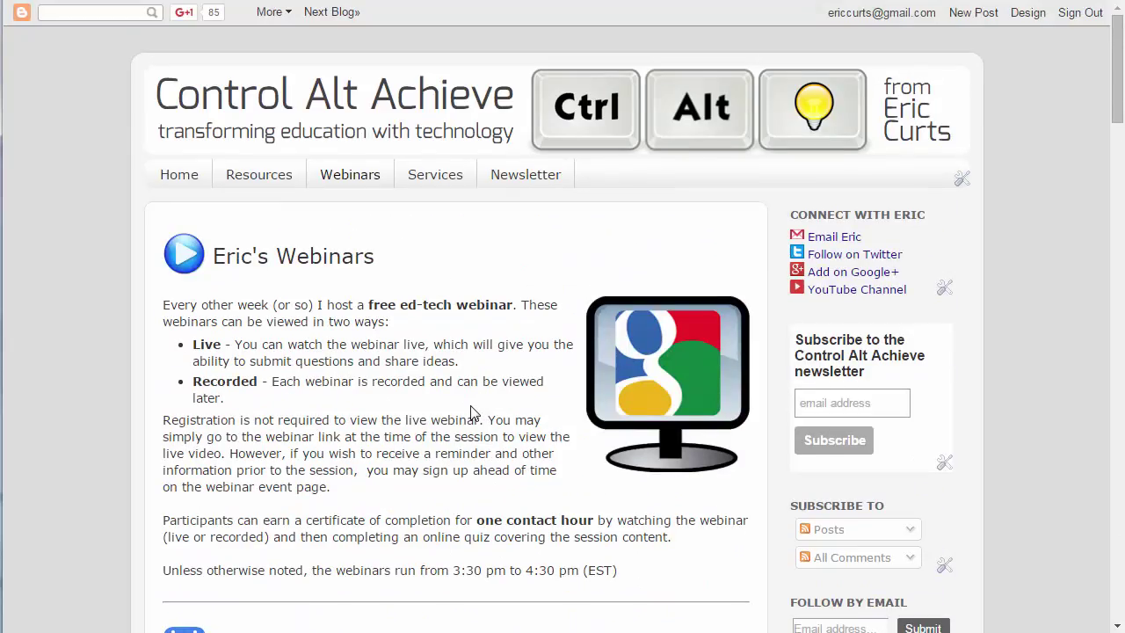
pyautogui.click(543, 184)
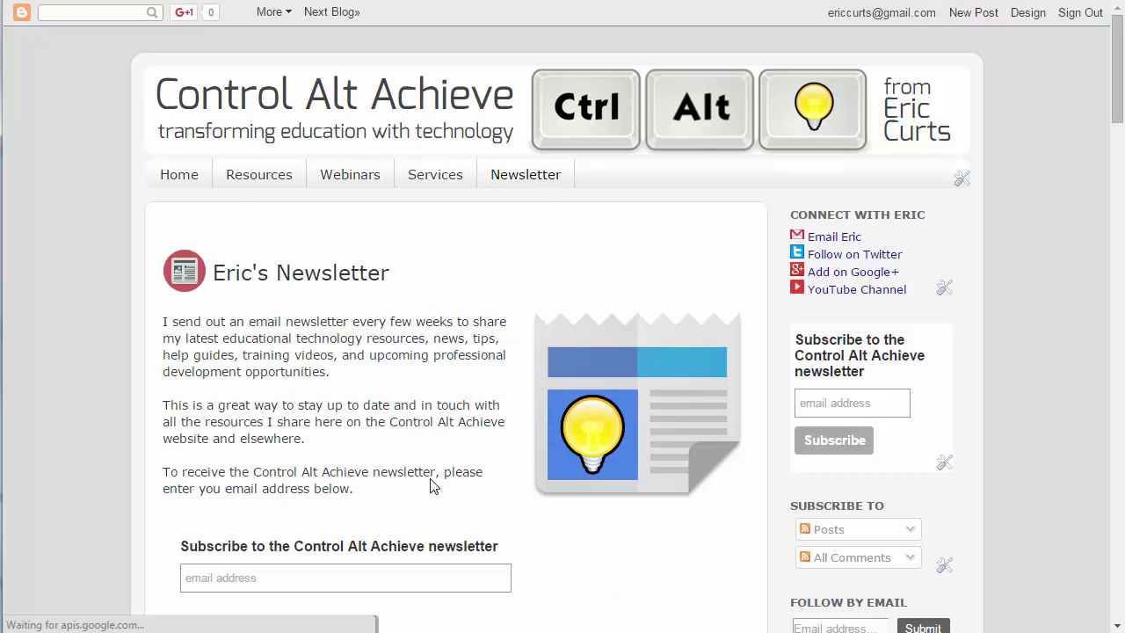
pyautogui.scroll(-2, 431, 486)
pyautogui.scroll(2, 431, 486)
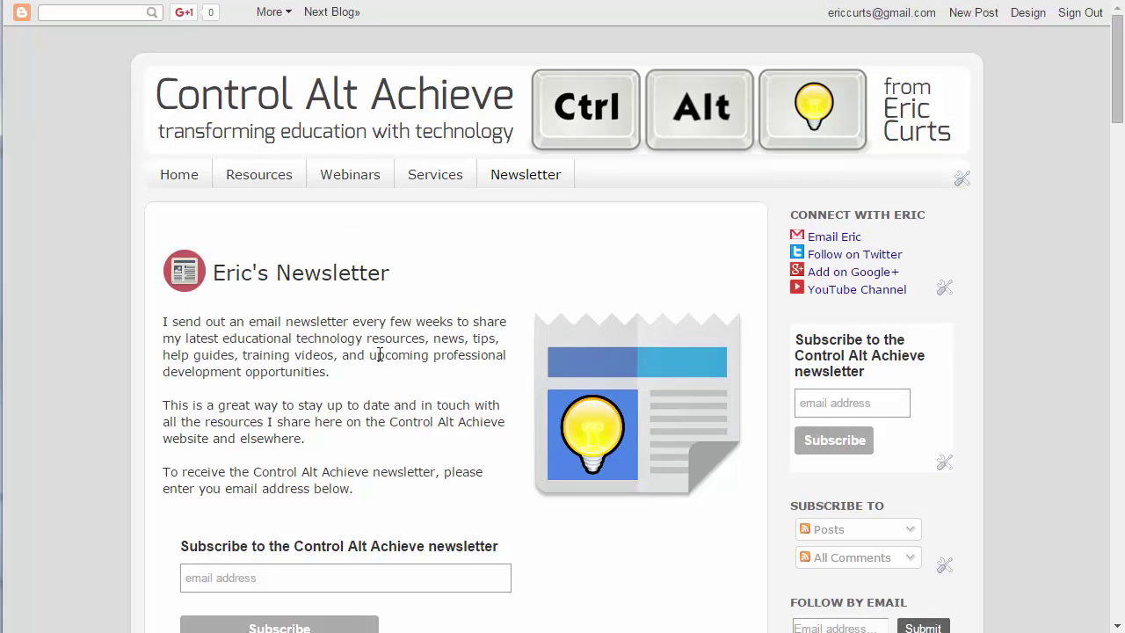